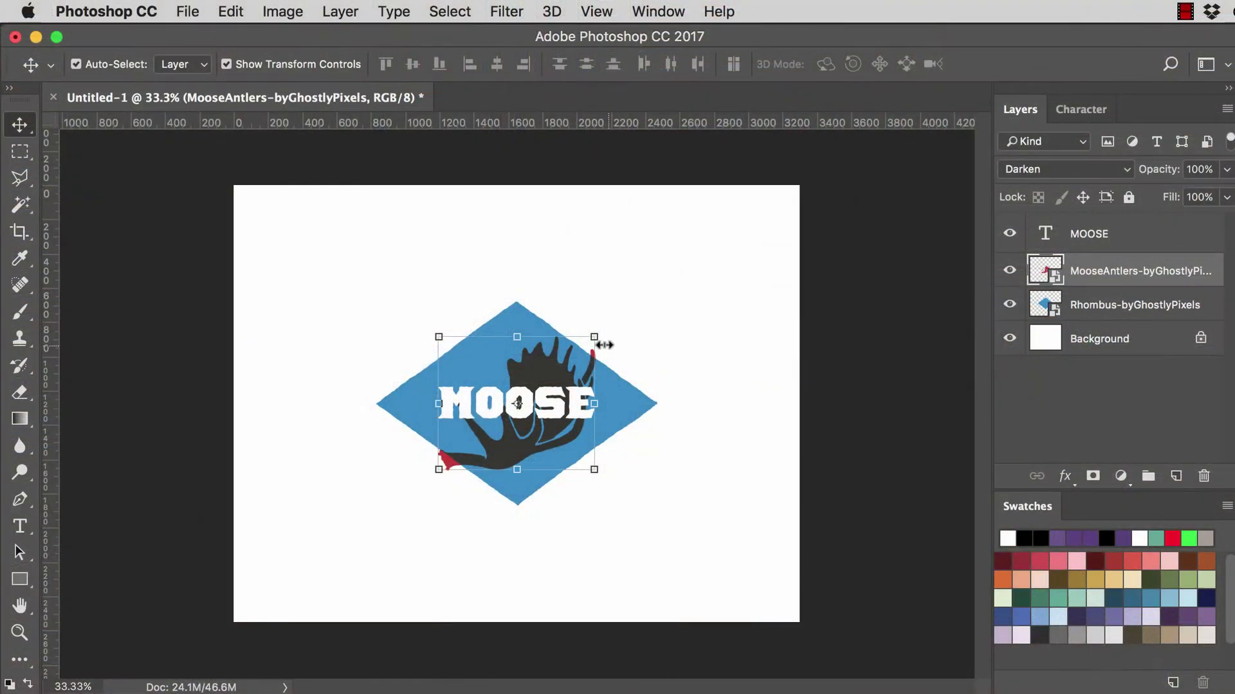
Enlarge the antlers to about 336%, shift them left and down, and apply the transform.
drag(604, 345, 733, 303)
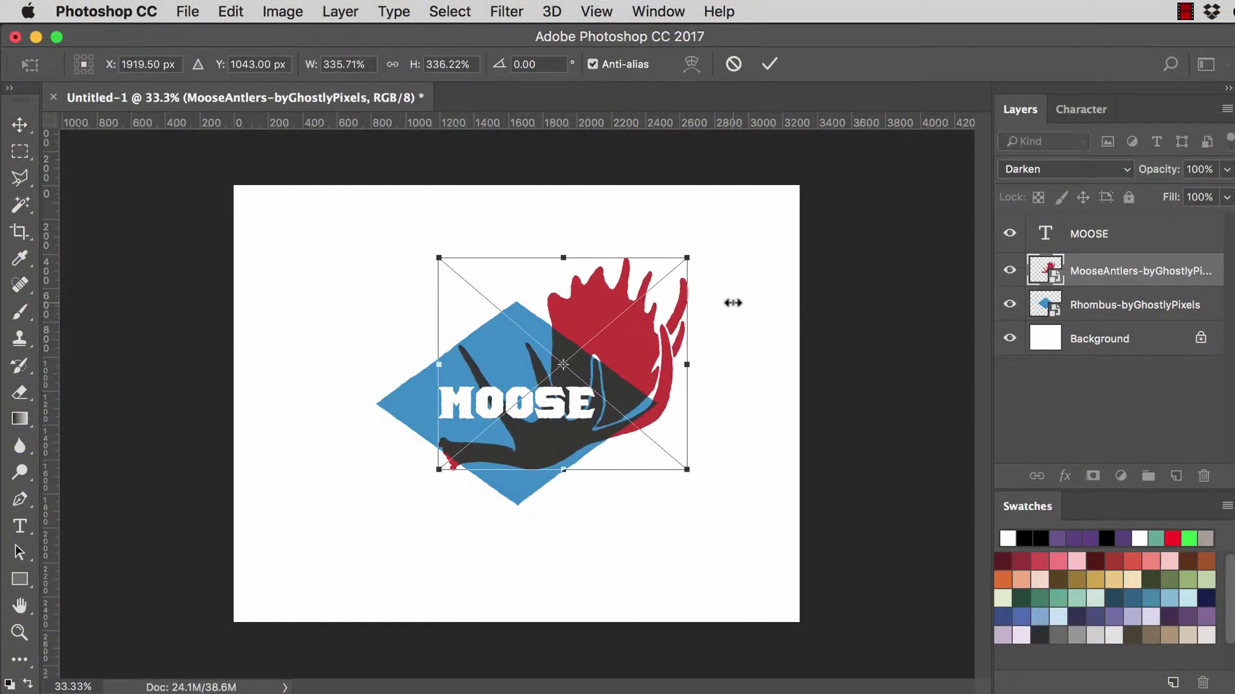
drag(633, 341, 575, 364)
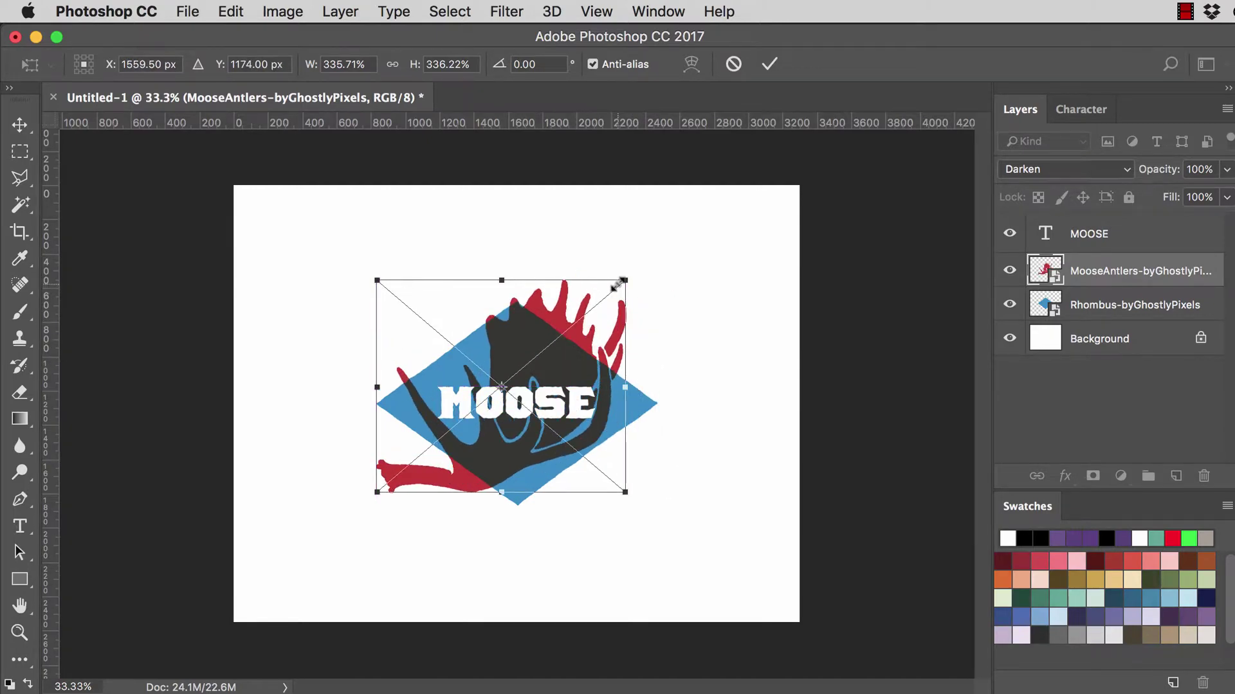
drag(629, 273, 655, 252)
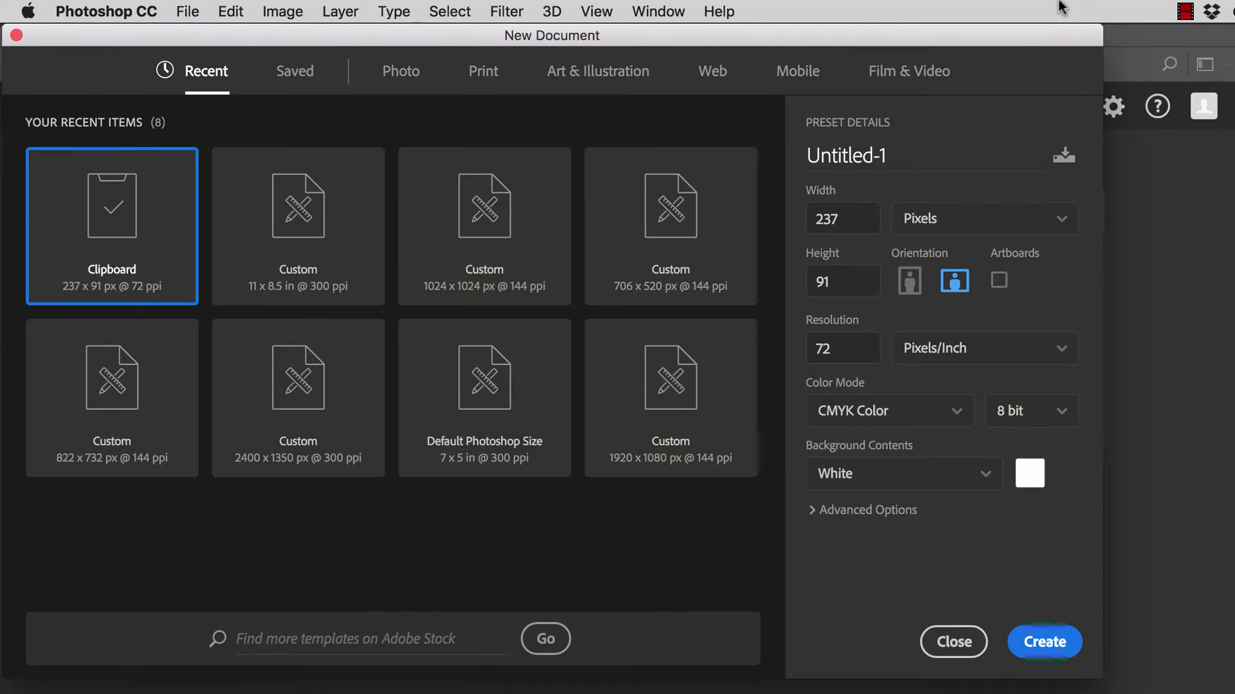
Create a blank landscape Letter document from the Print presets, 11 × 8.5 in at 300 ppi.
click(492, 76)
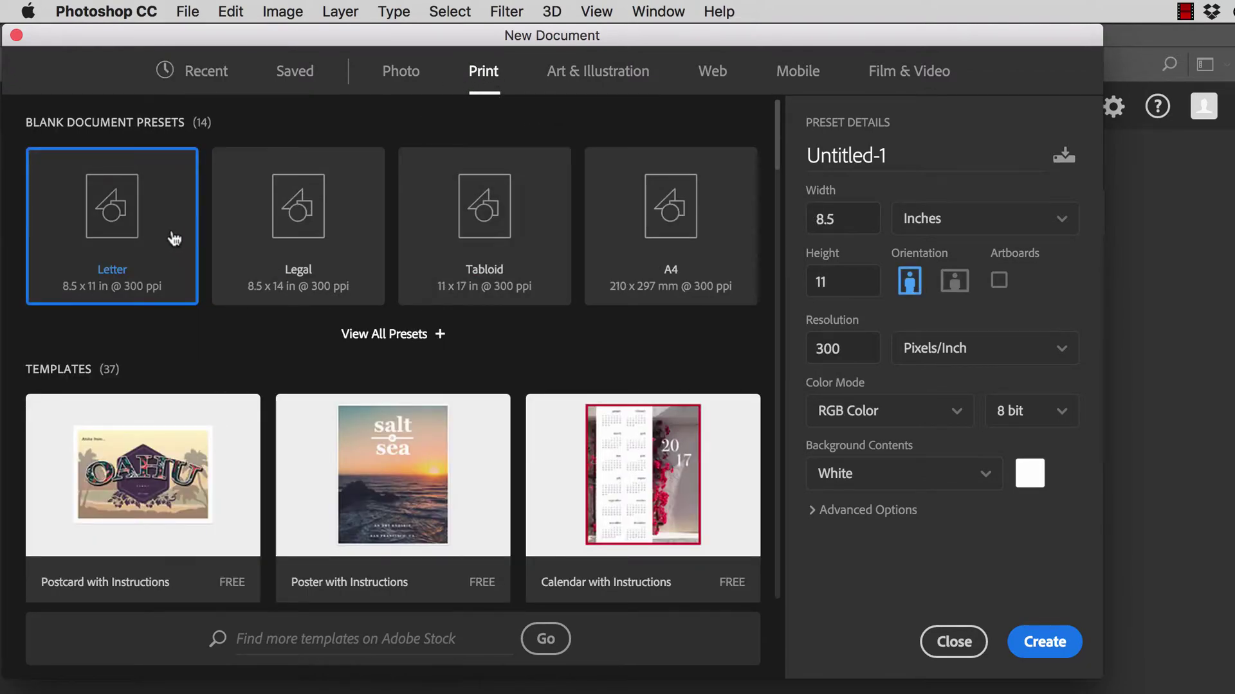
click(953, 281)
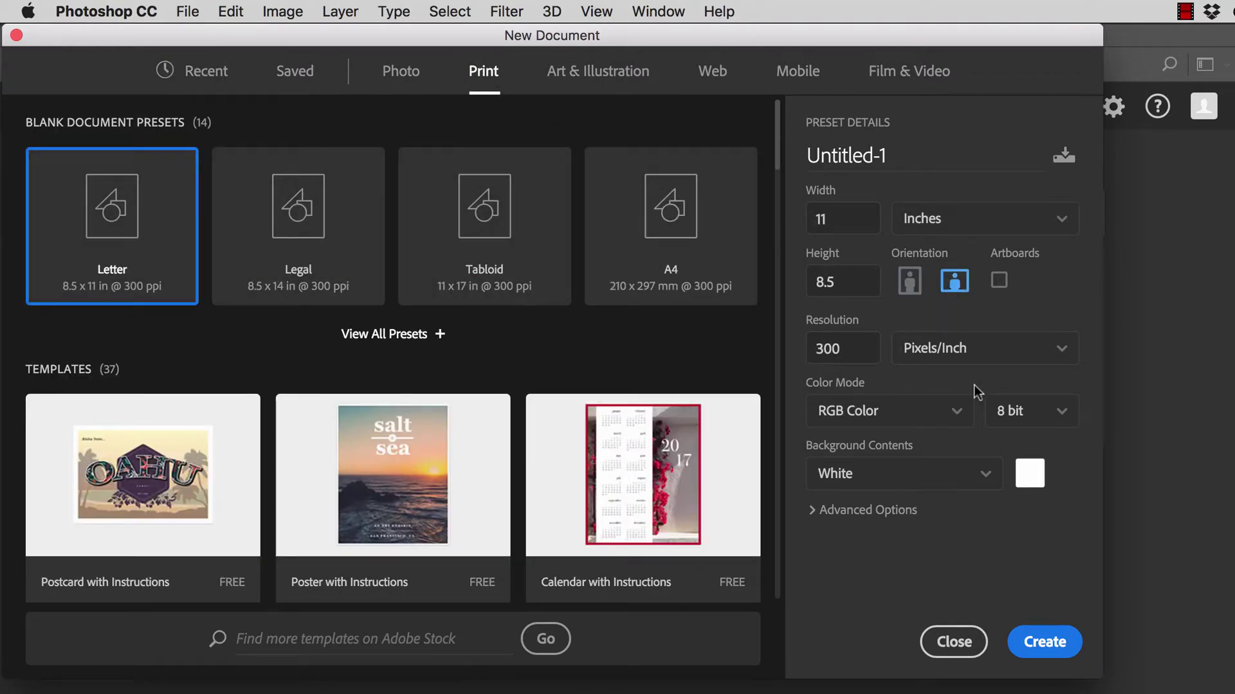
click(1054, 648)
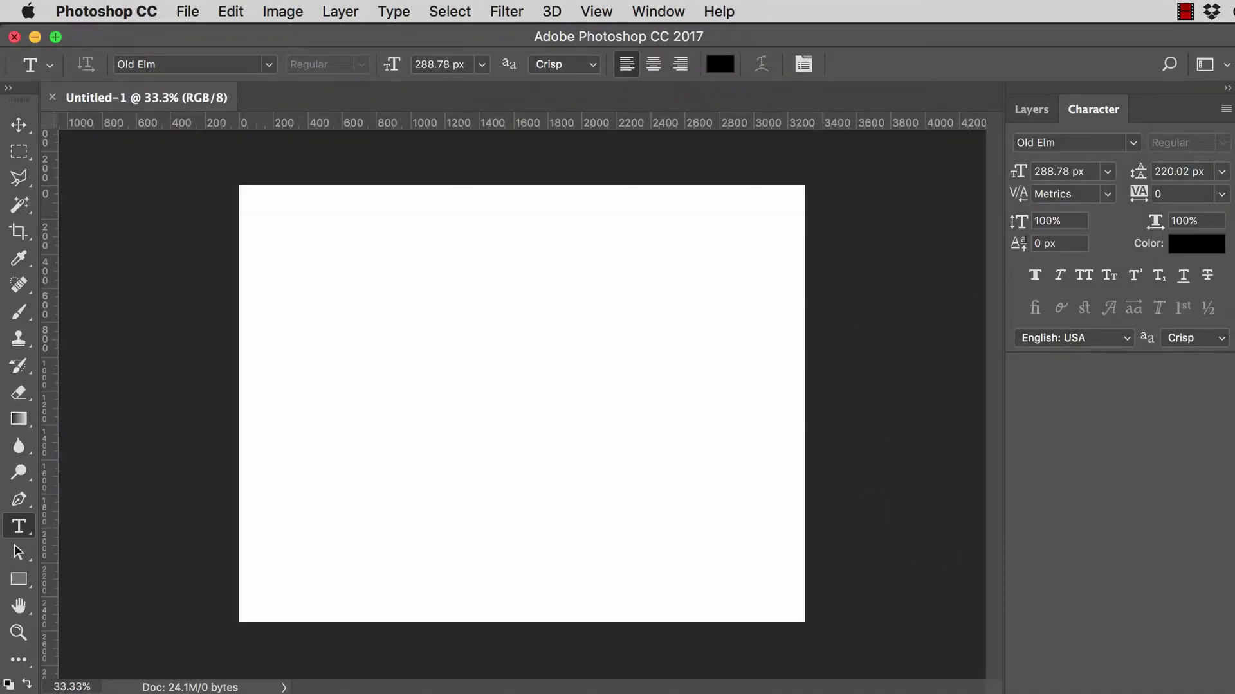
Open the Swatches panel from the Window menu and dock it beneath the Character panel.
click(1048, 113)
click(1086, 117)
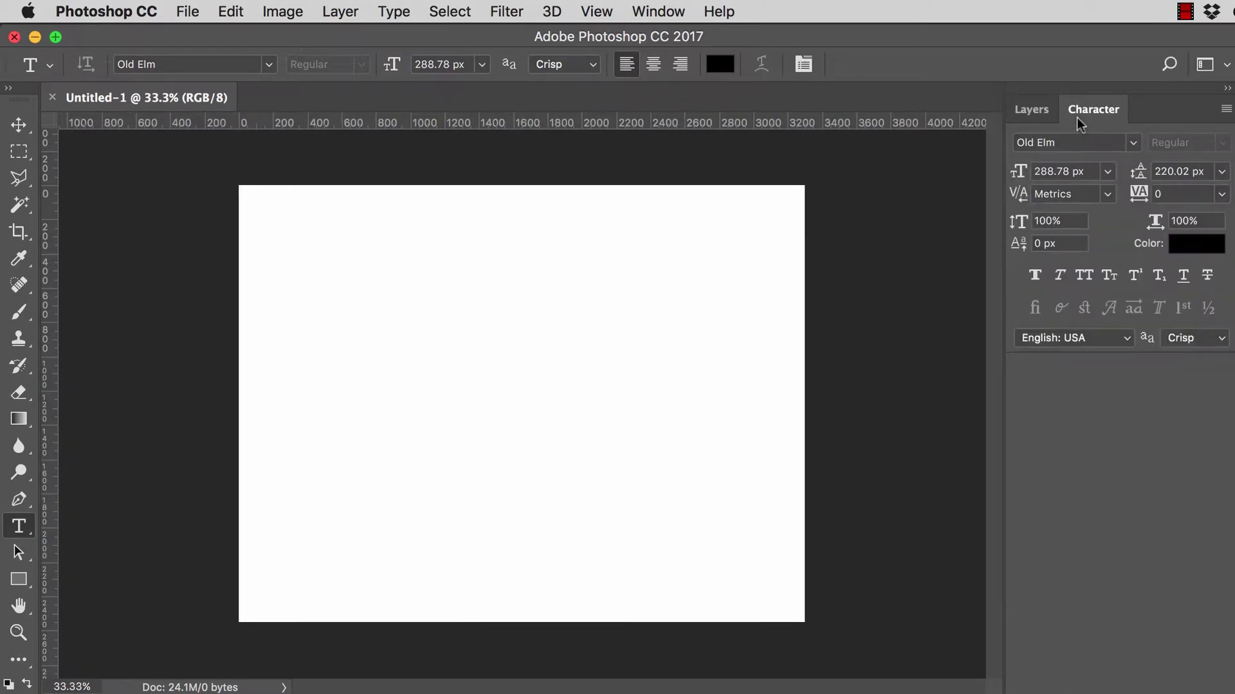
click(653, 8)
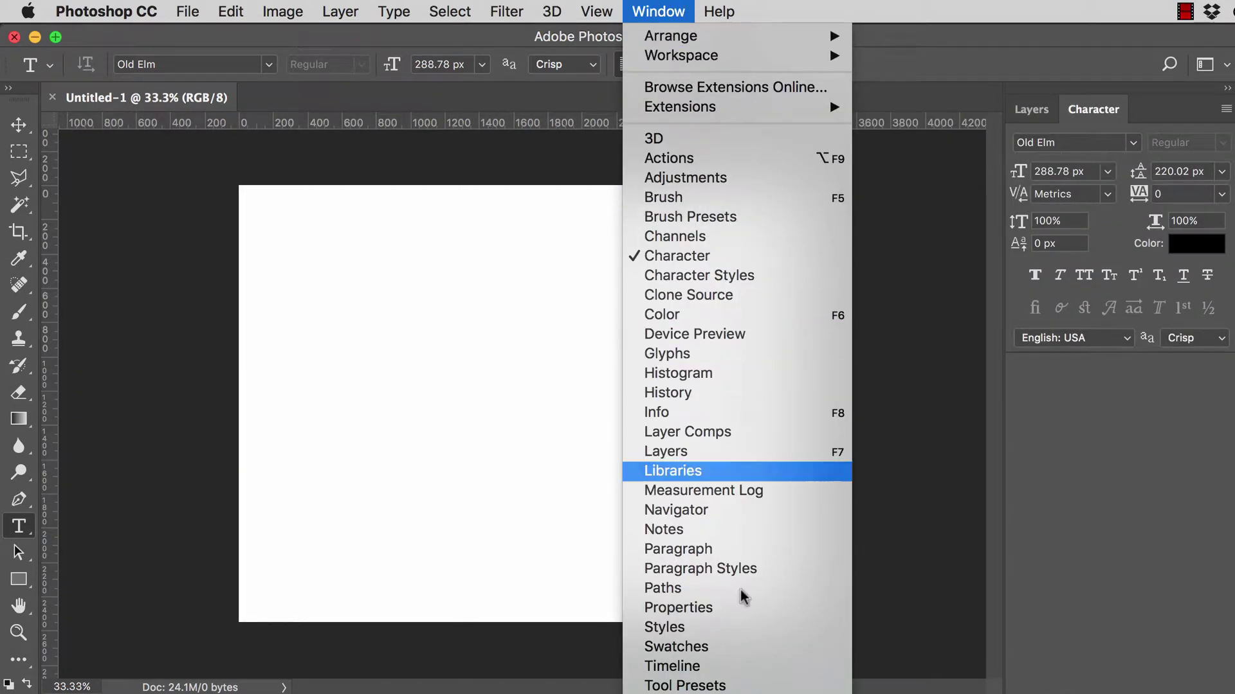
click(737, 646)
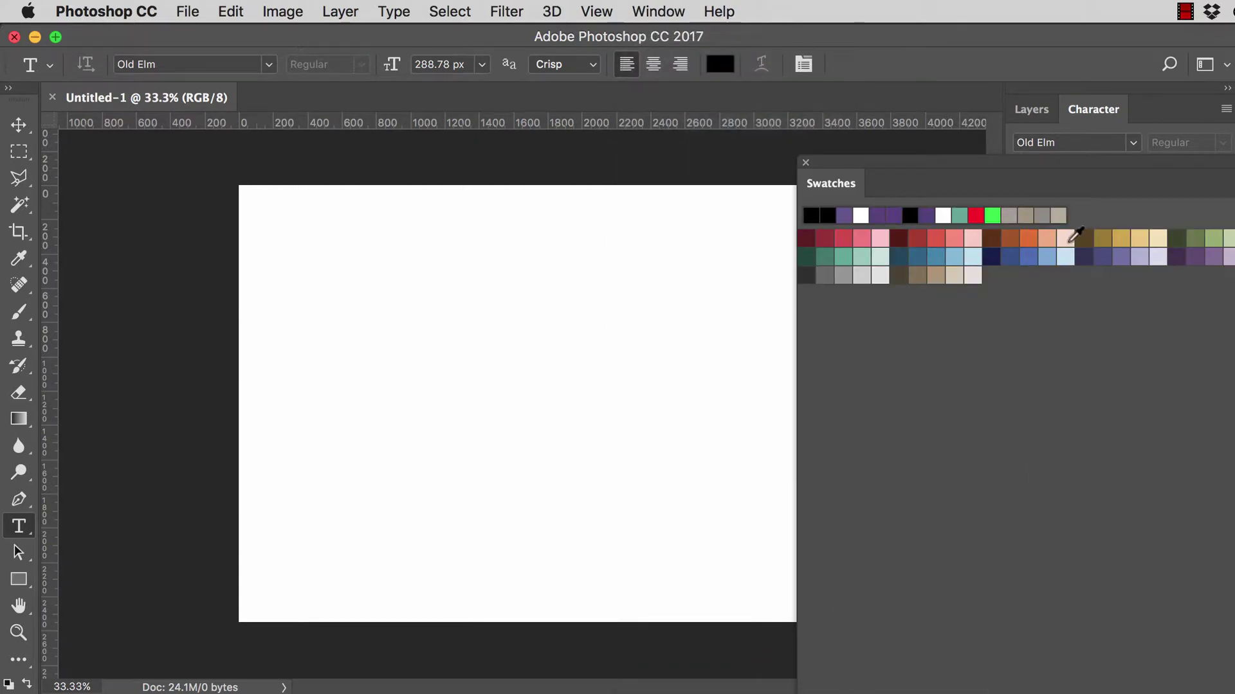
drag(843, 186, 1142, 364)
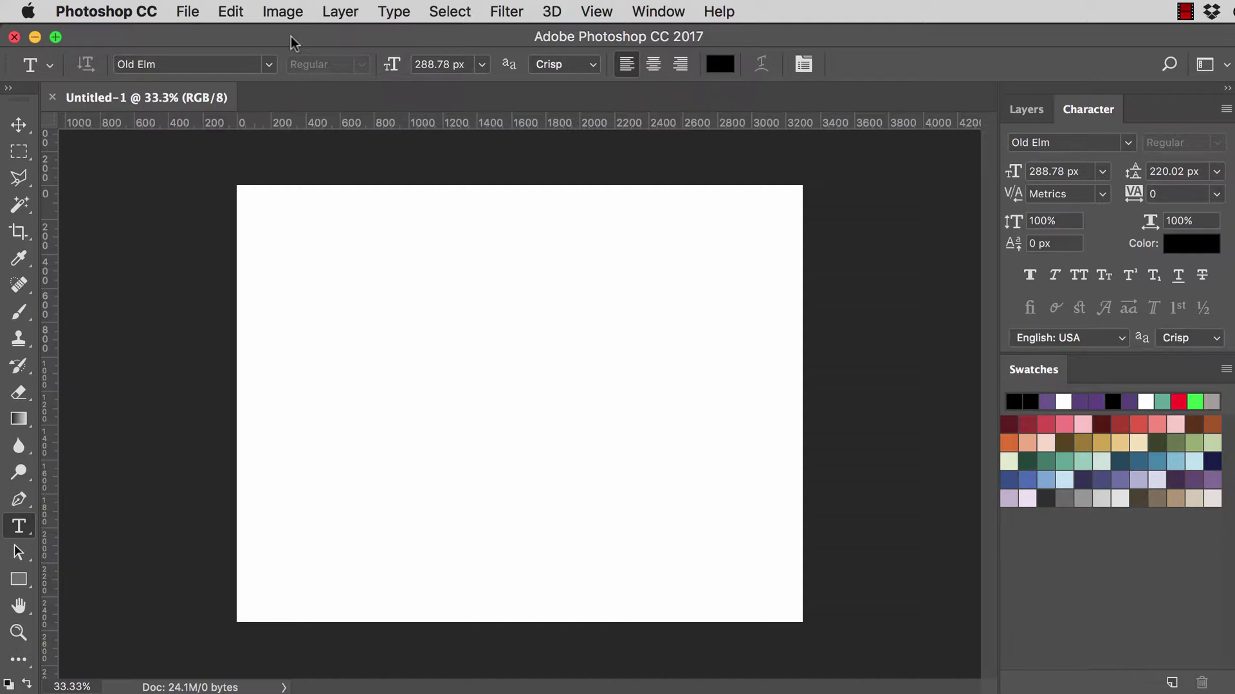
Place Rhombus-byGhostlyPixels.eps from Finder onto the canvas and commit it.
drag(291, 36, 488, 36)
click(138, 236)
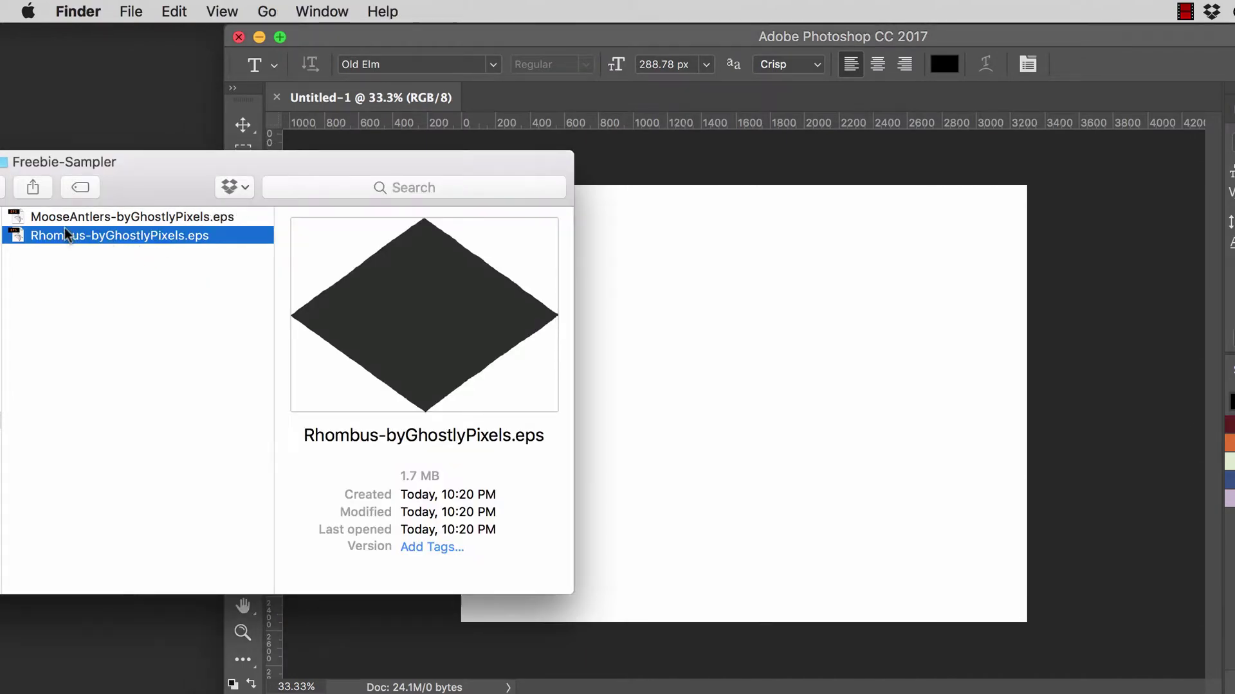
drag(56, 234, 772, 389)
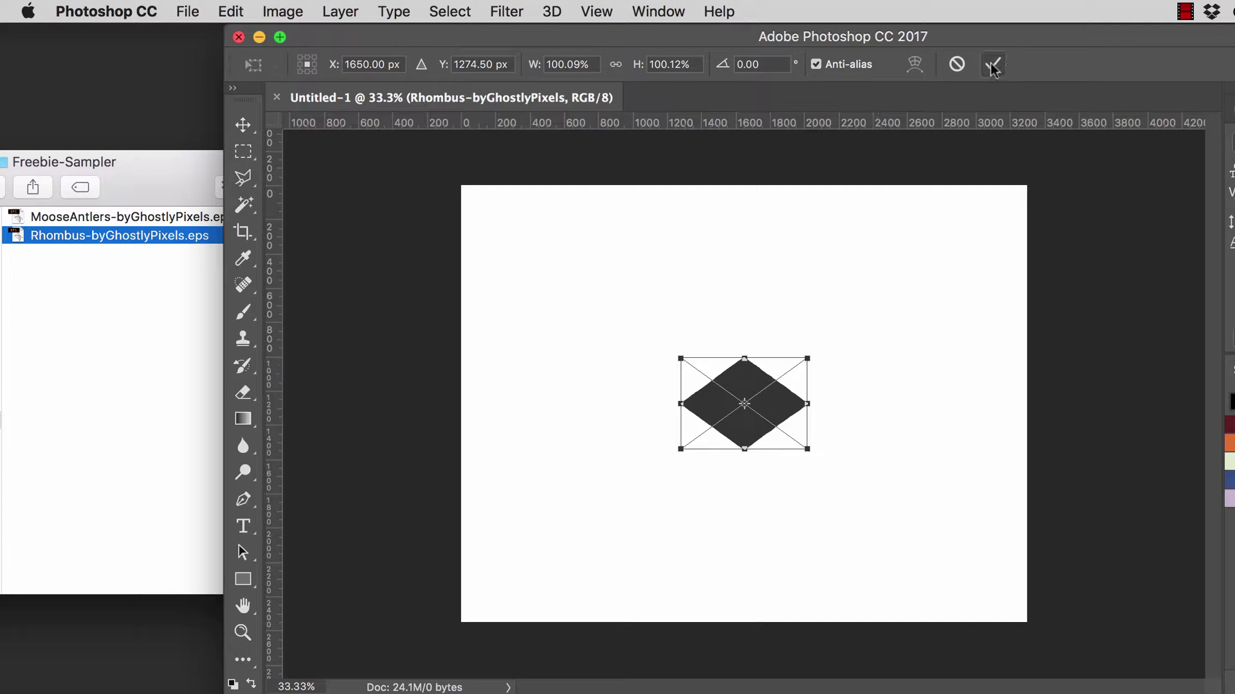
click(993, 65)
Place MooseAntlers-byGhostlyPixels.eps at the canvas centre, commit it, and maximize the Photoshop window.
click(119, 260)
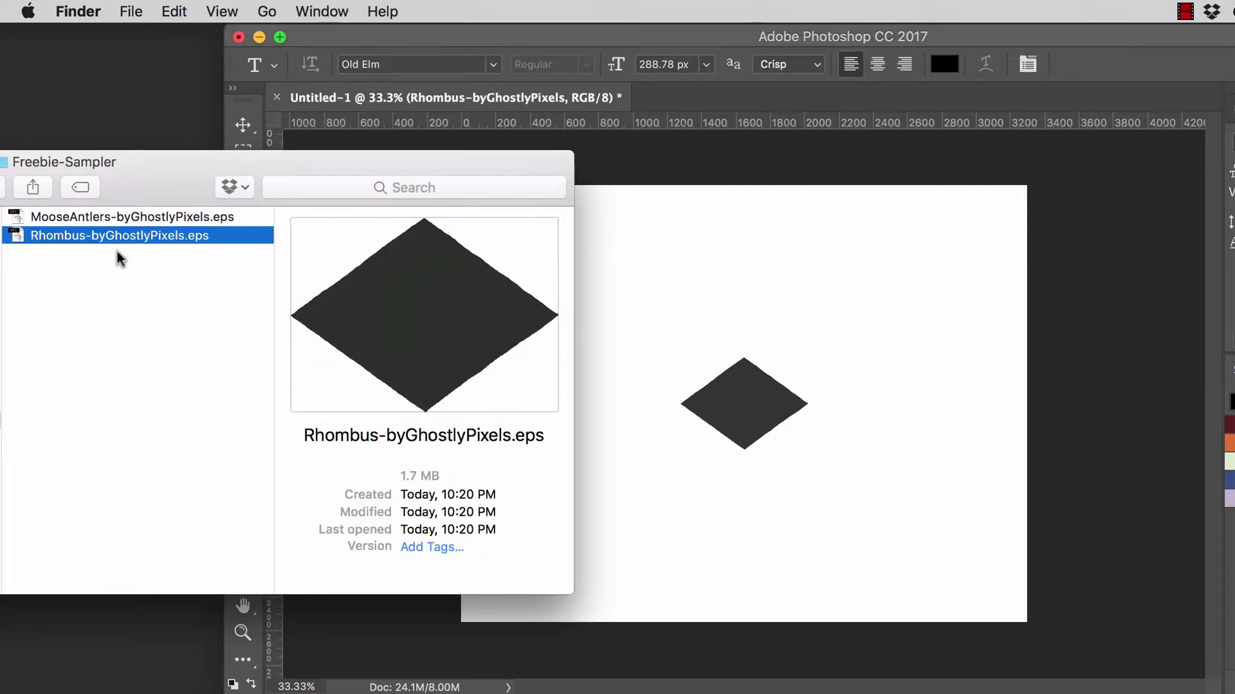
click(131, 216)
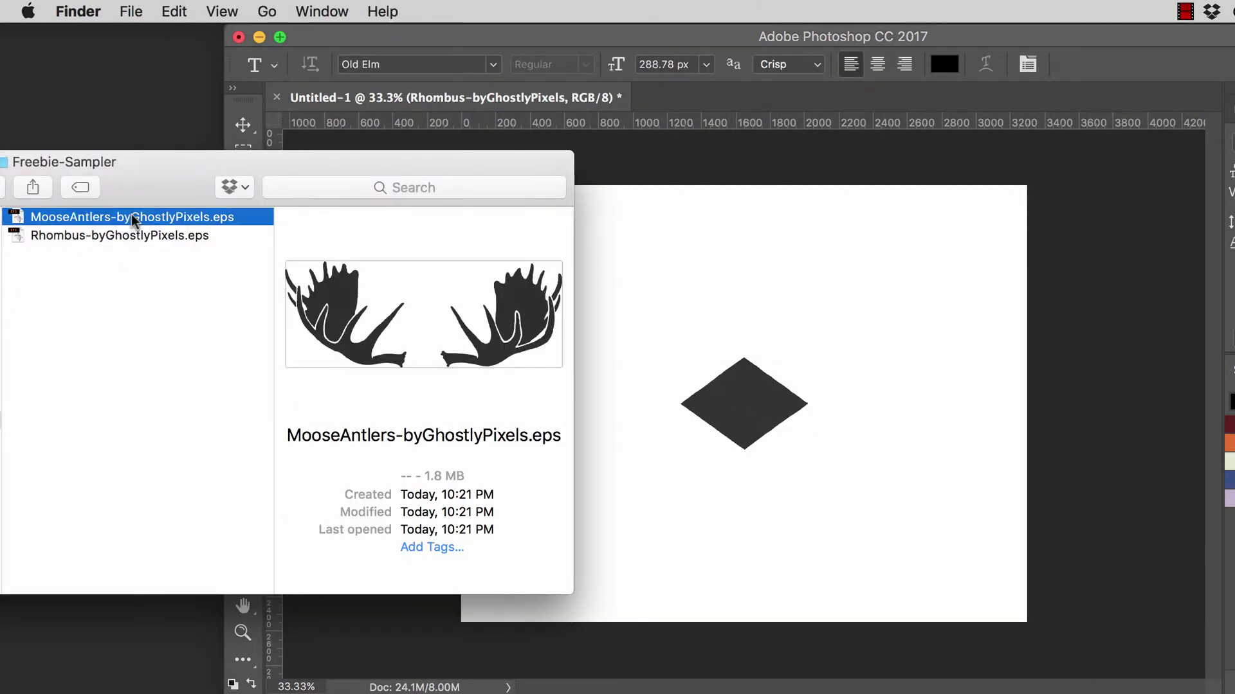
drag(58, 218, 714, 339)
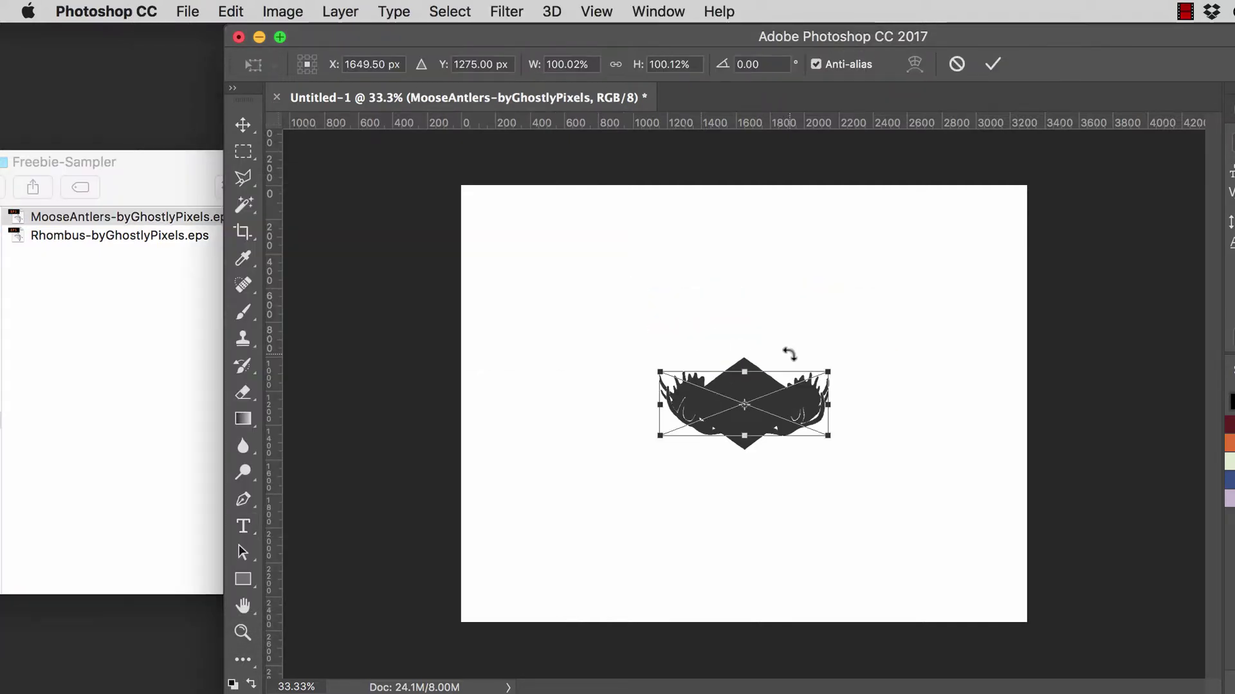
click(993, 64)
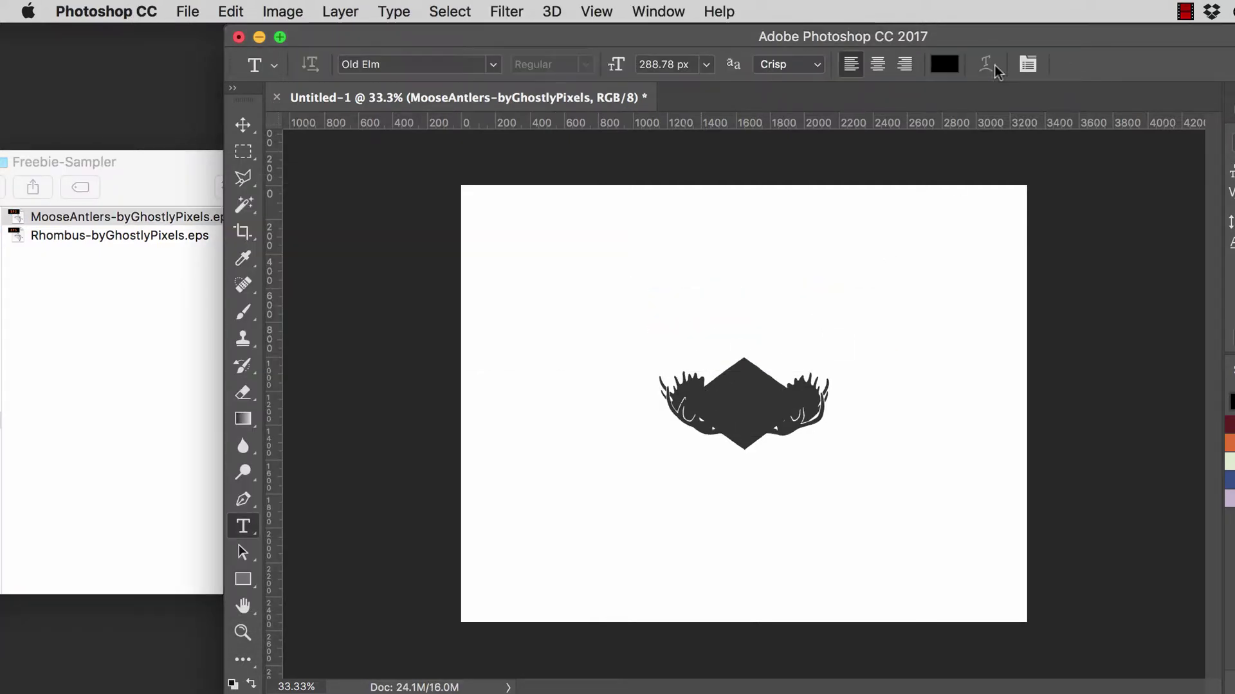
double_click(1043, 37)
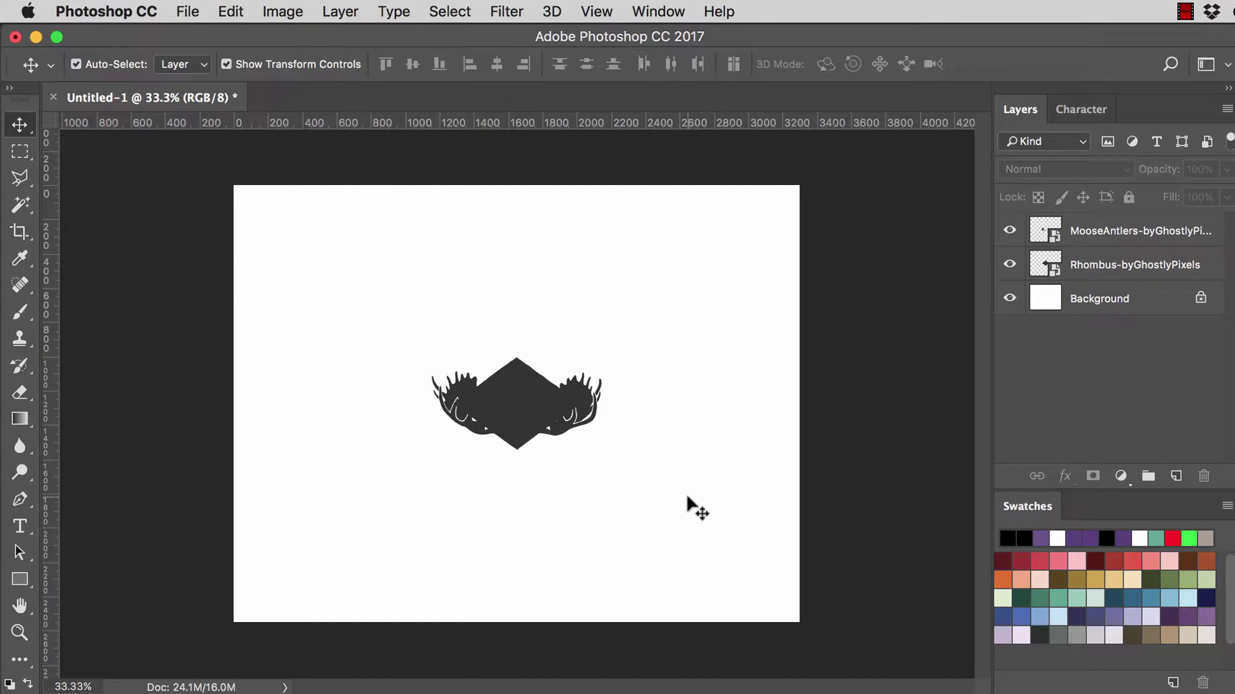
Select both the rhombus and antlers and scale them up together to about 195%.
drag(685, 492, 414, 331)
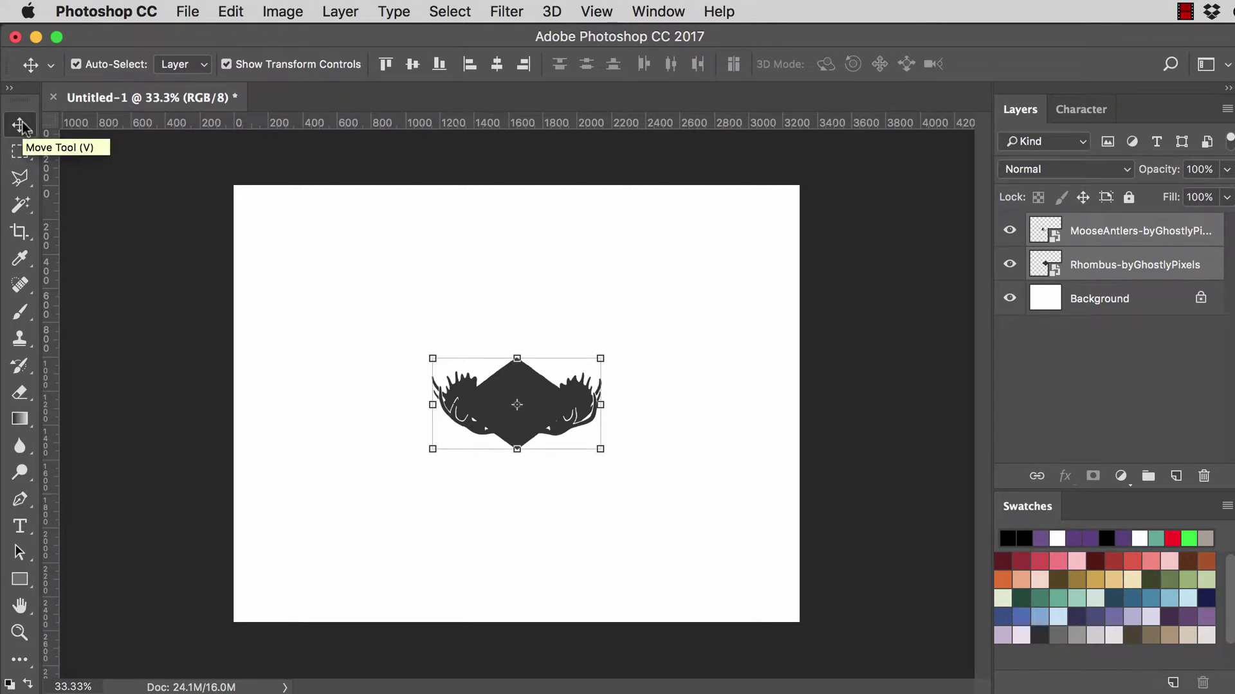
drag(426, 355, 330, 301)
drag(597, 443, 704, 512)
click(962, 62)
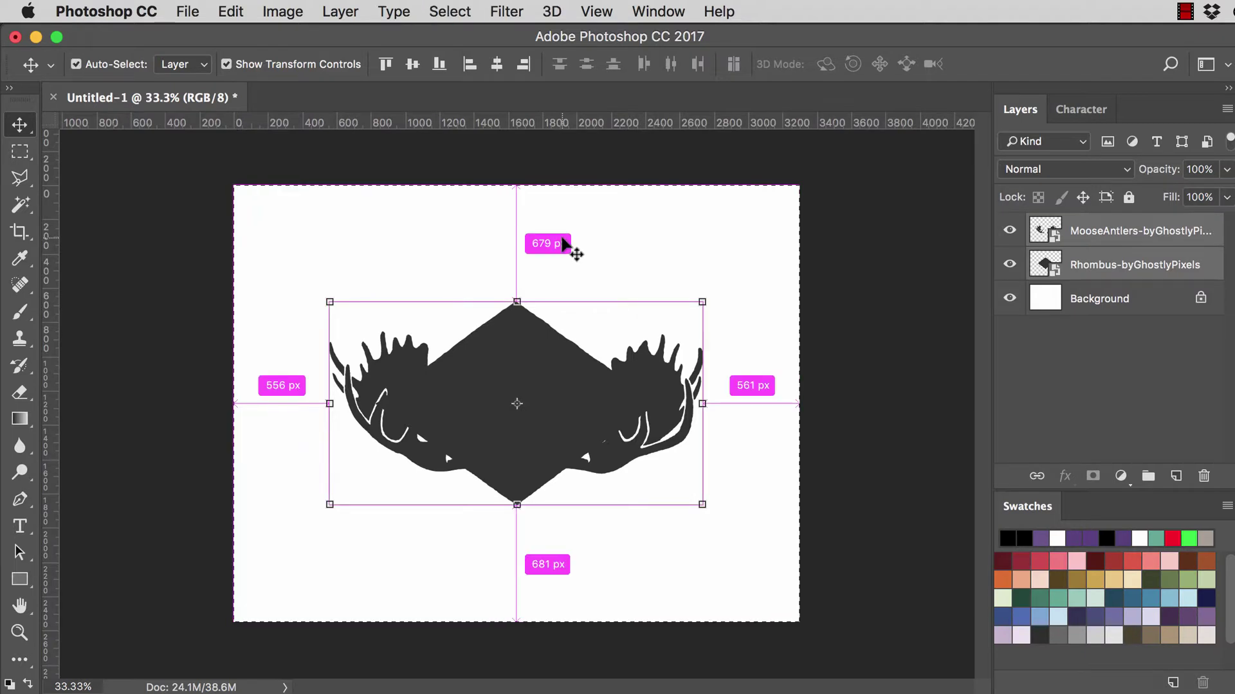
Centre the artwork horizontally and vertically on the canvas, then deselect everything.
key(super+a)
click(495, 67)
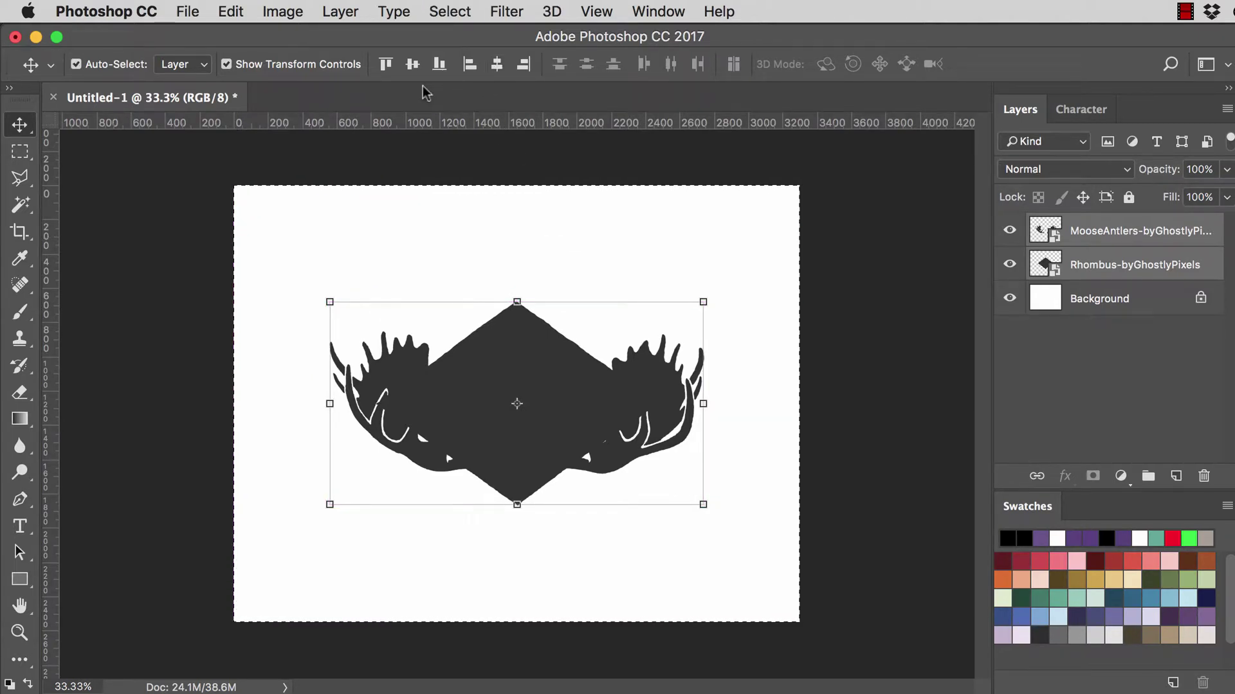
click(412, 68)
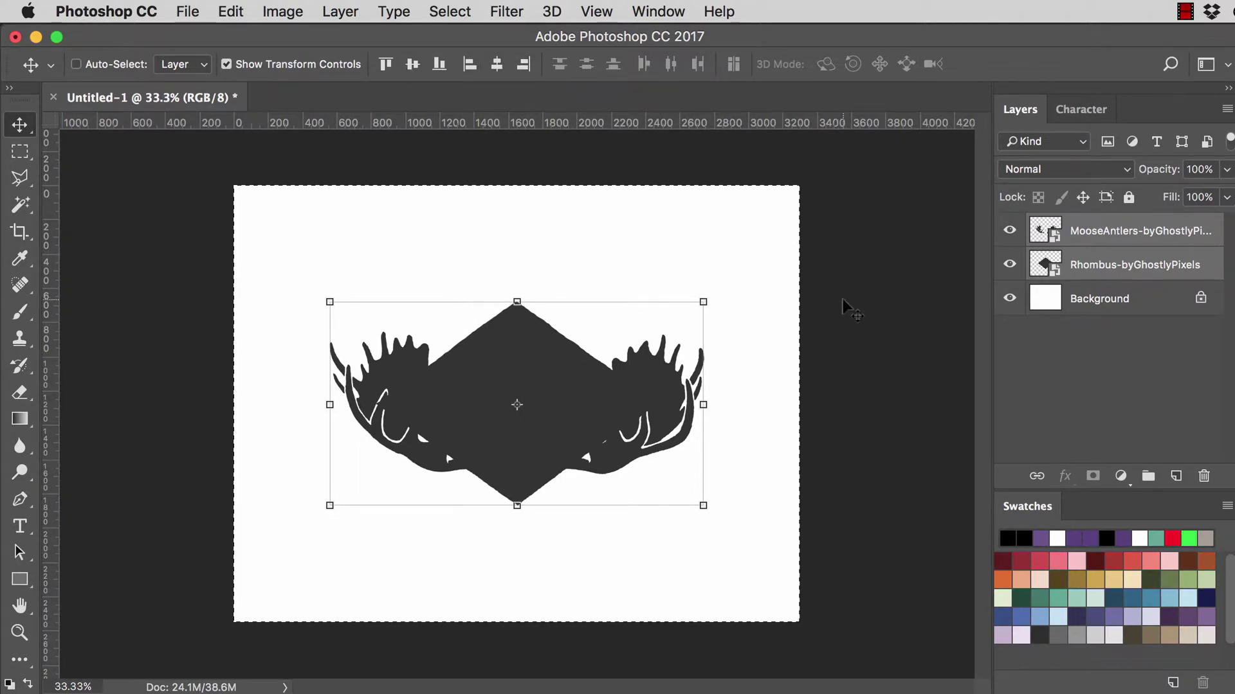
key(super+d)
key(alt+super+a)
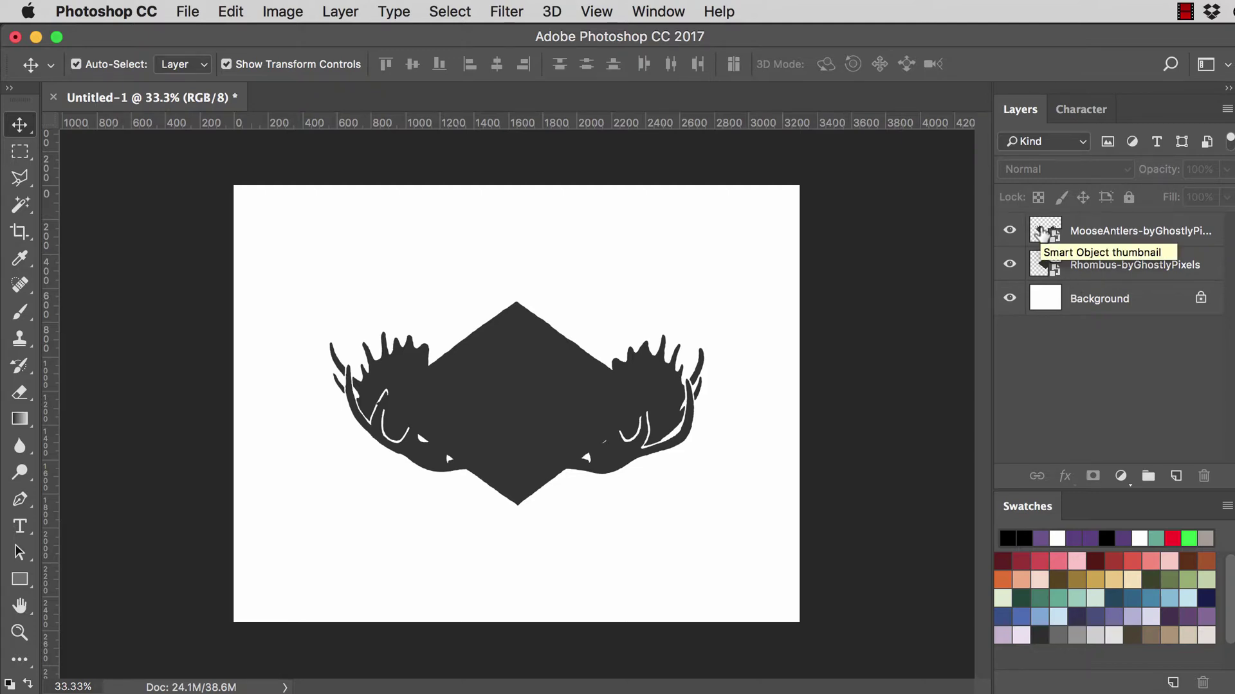
Open the Rhombus smart object's contents as a PDF in Preview, inspect it, and close it.
double_click(1043, 265)
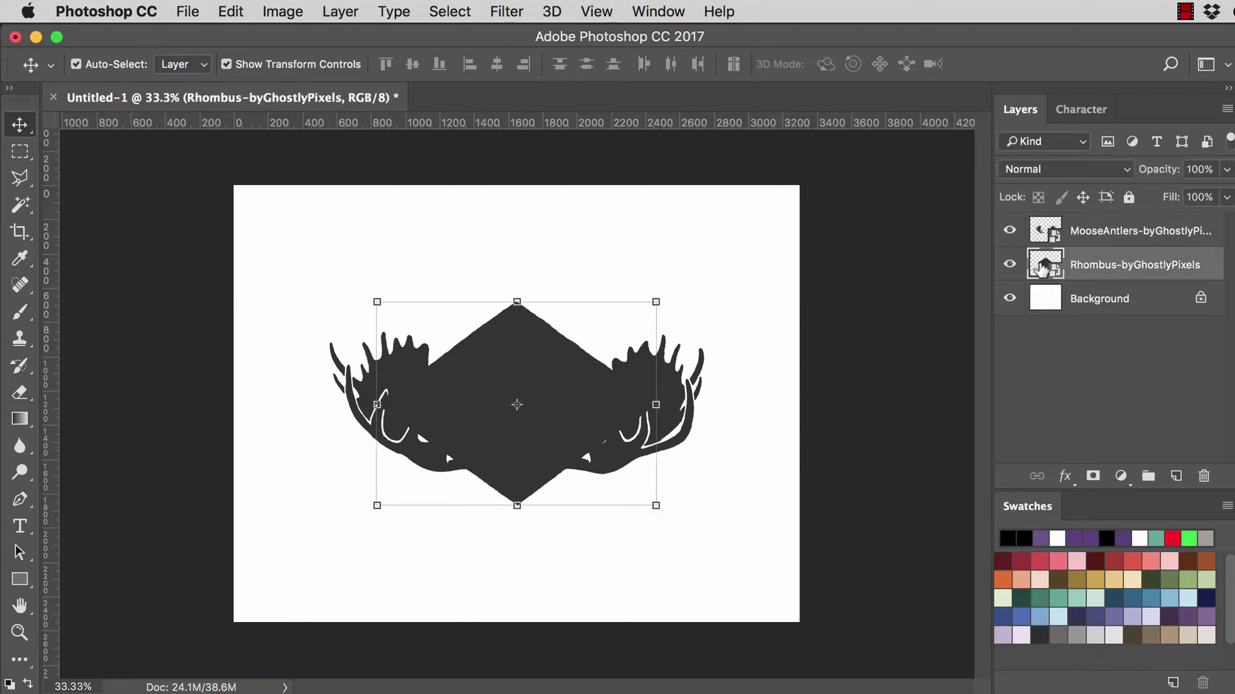
key(super+w)
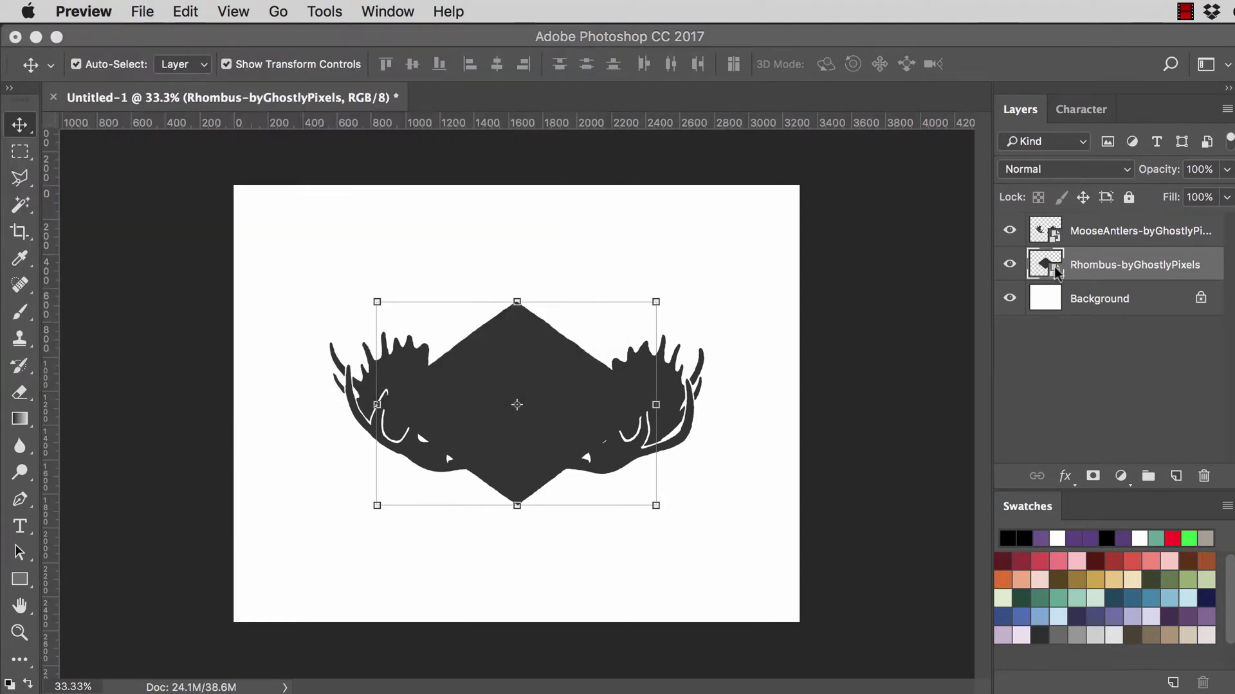
double_click(1055, 272)
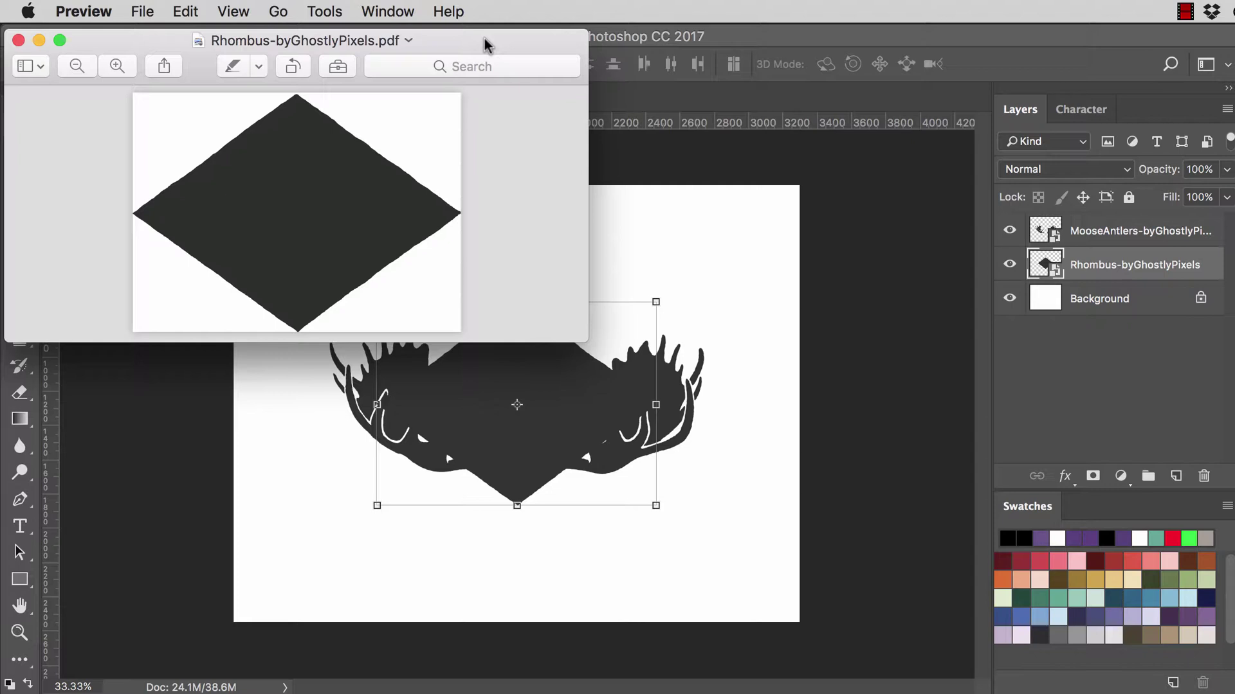
drag(486, 41, 840, 234)
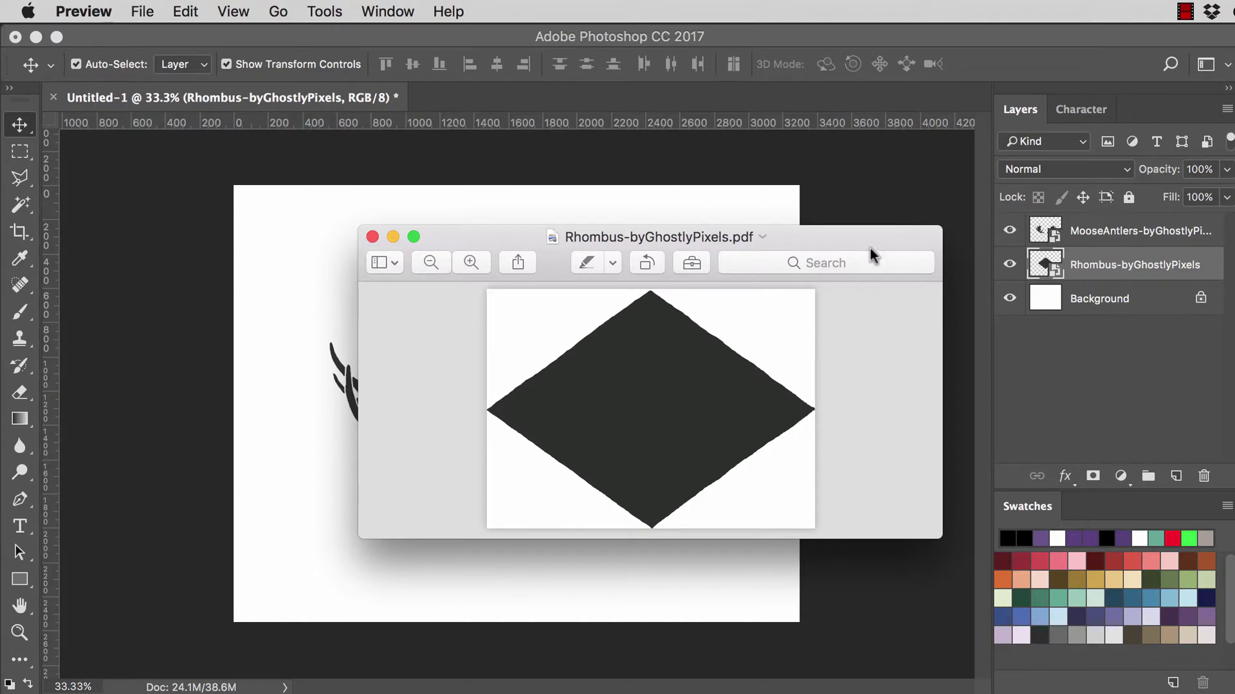
key(super+w)
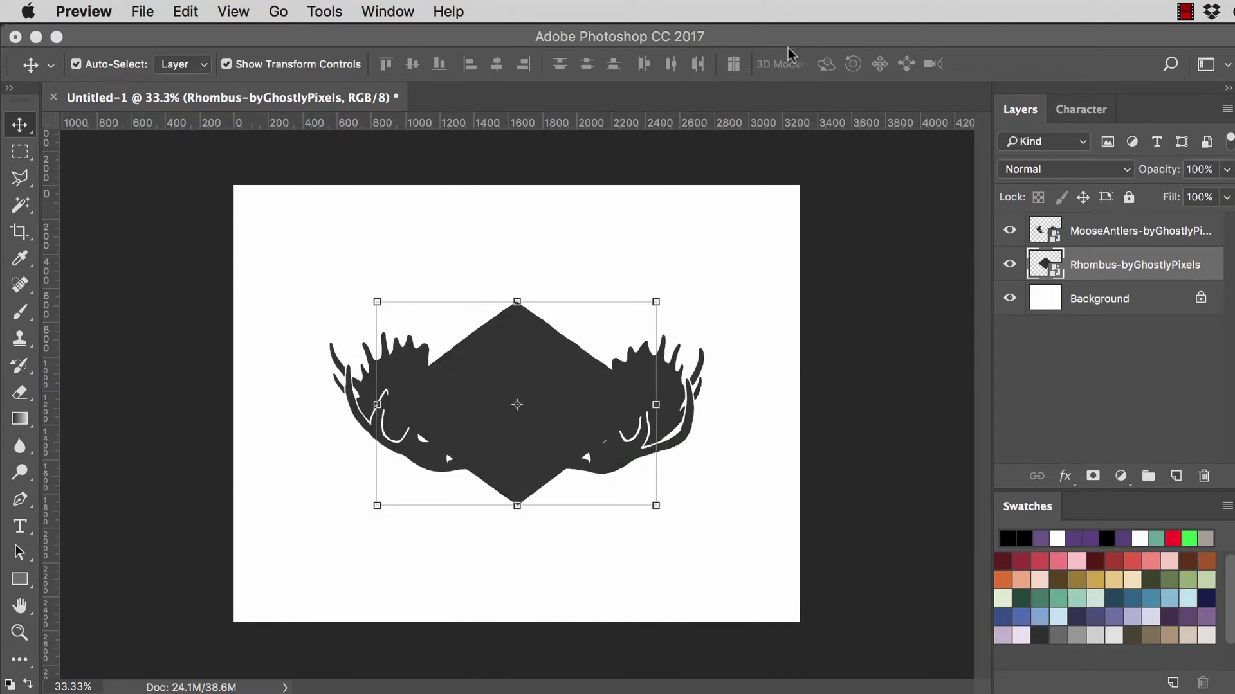
Deselect the rhombus layer in Photoshop and switch over to Finder.
click(937, 172)
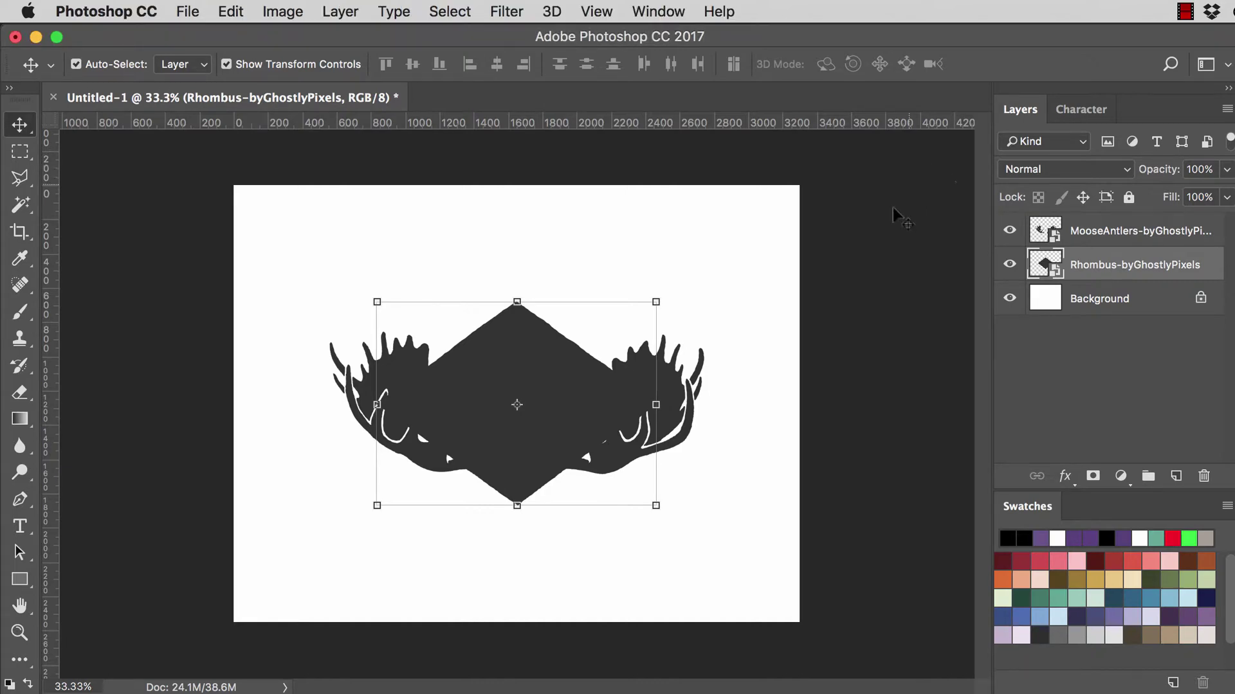
click(897, 235)
key(super+Tab)
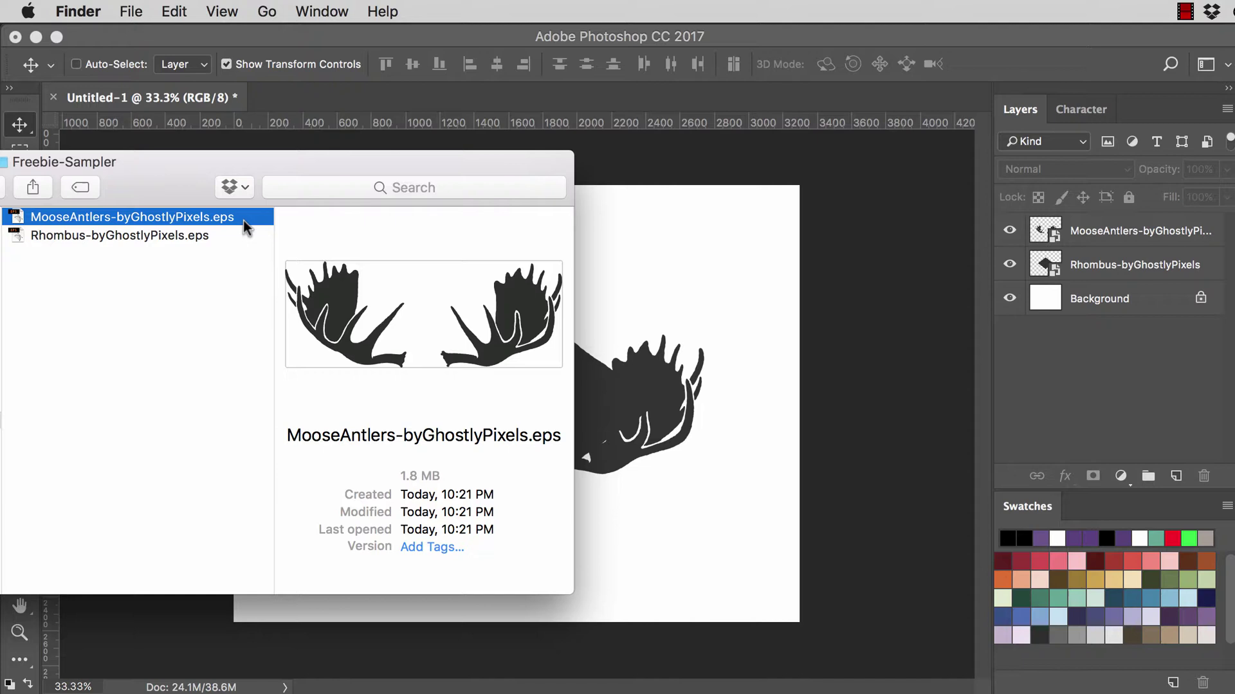
Make Adobe Illustrator CC 2017 the default app for all .eps files, then return to Photoshop.
key(super+i)
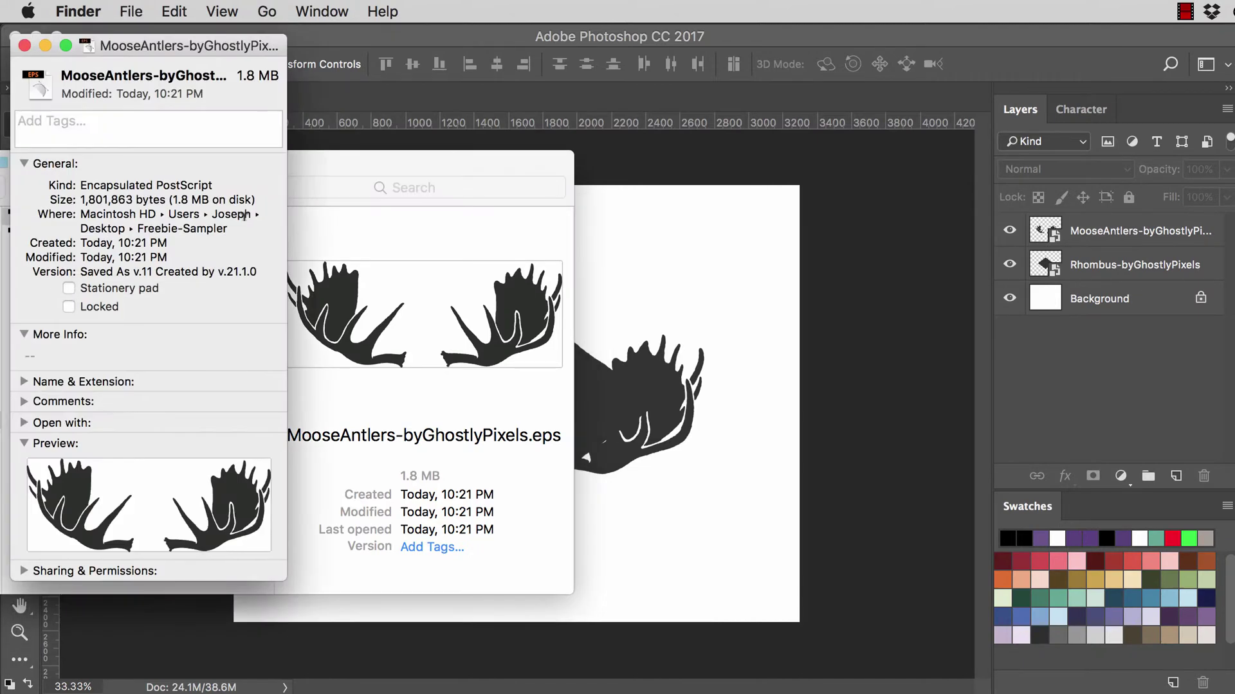
click(24, 424)
click(111, 448)
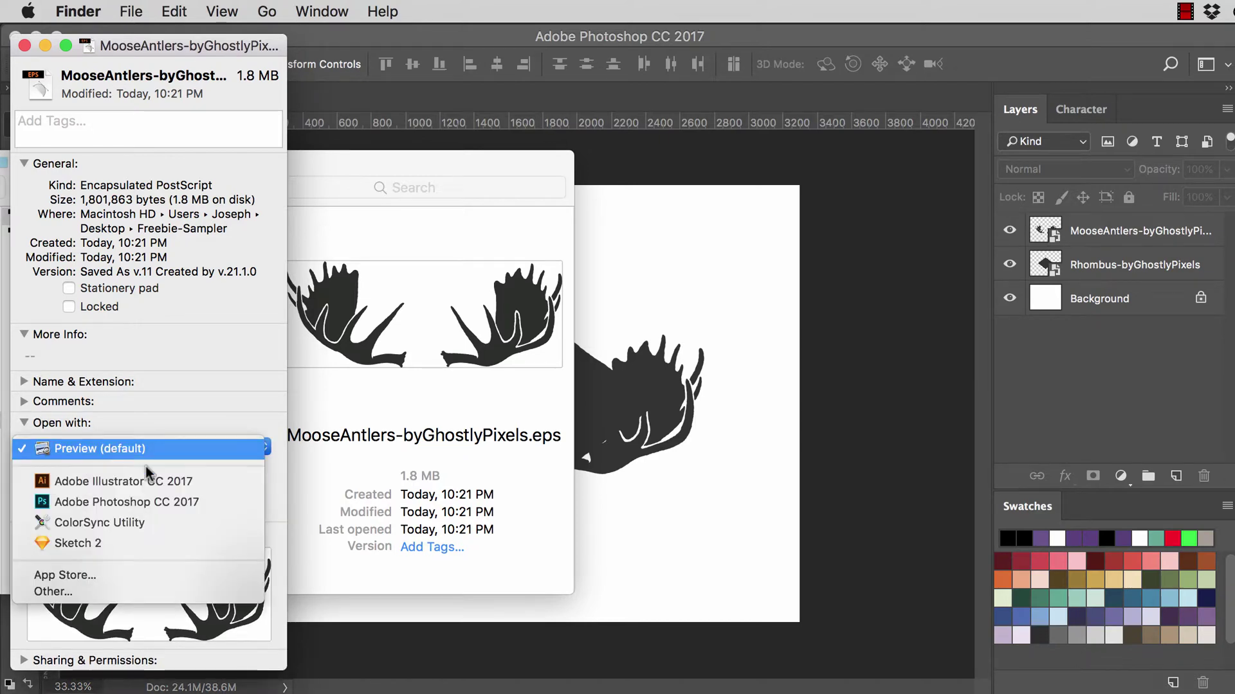
click(184, 480)
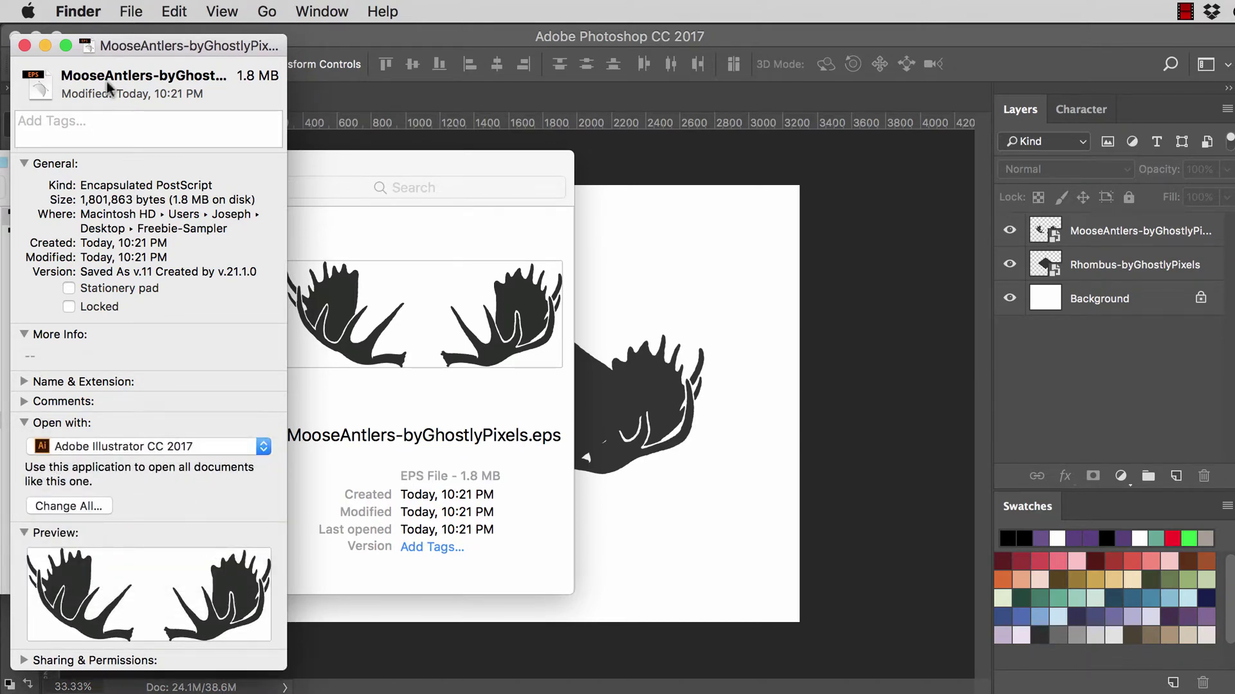
click(89, 513)
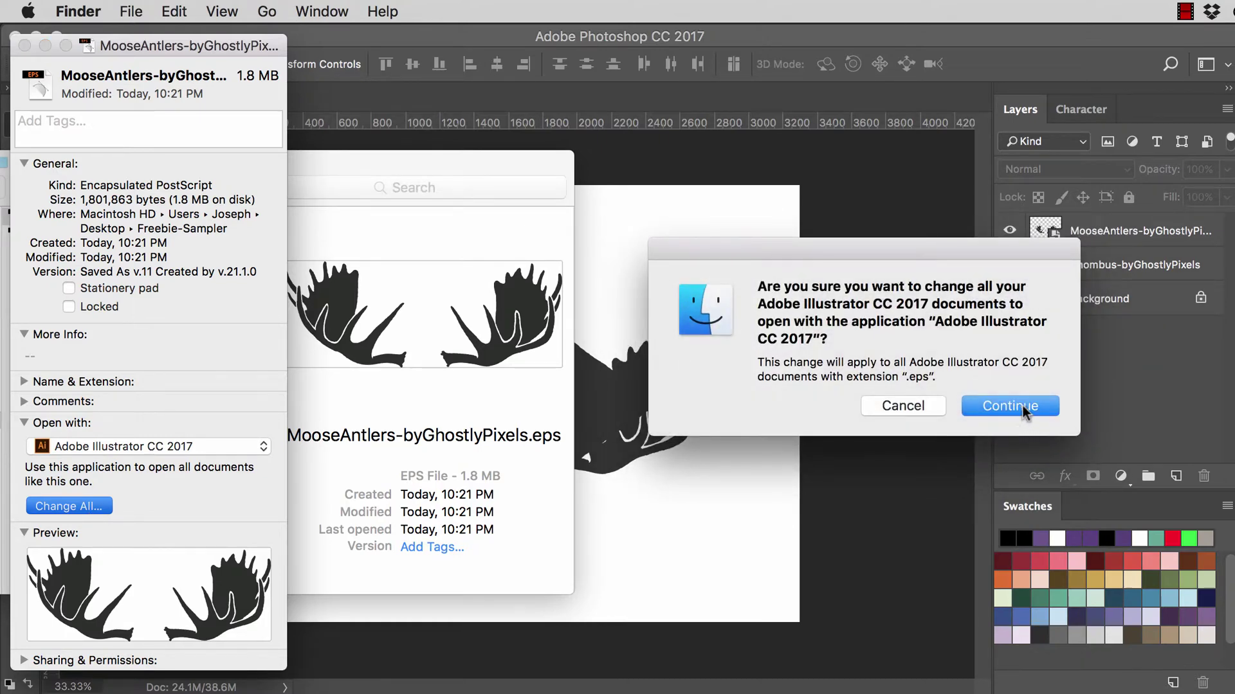
click(1009, 406)
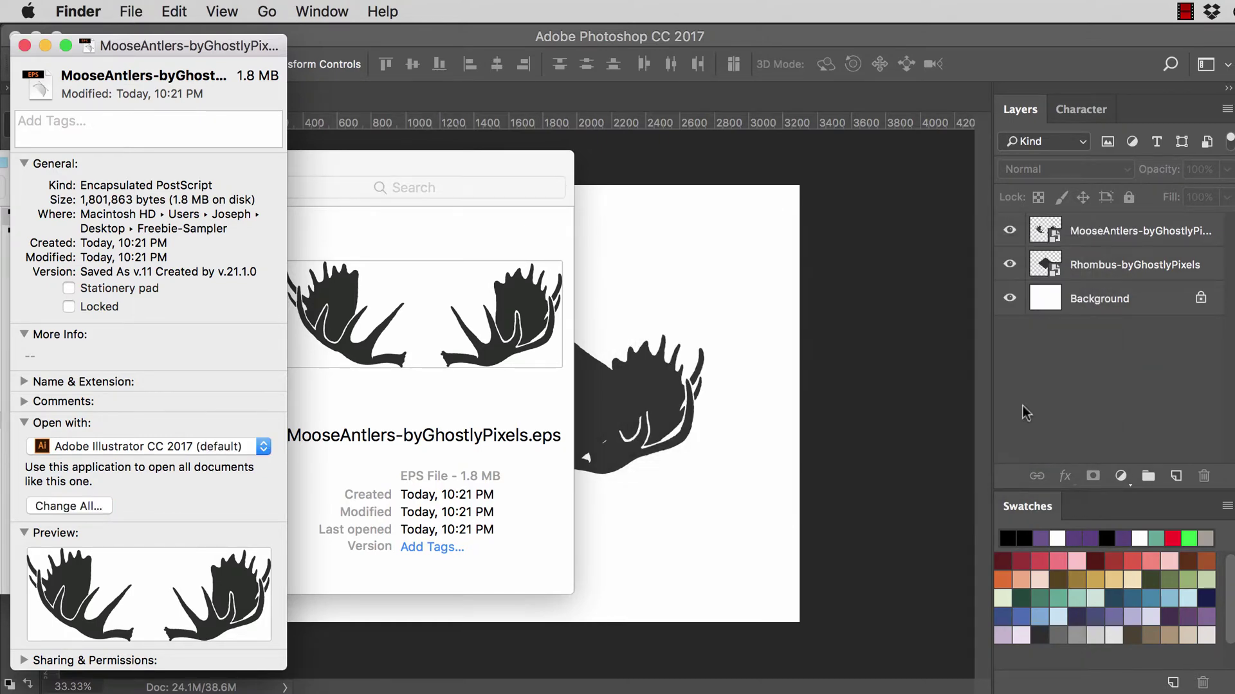
click(920, 392)
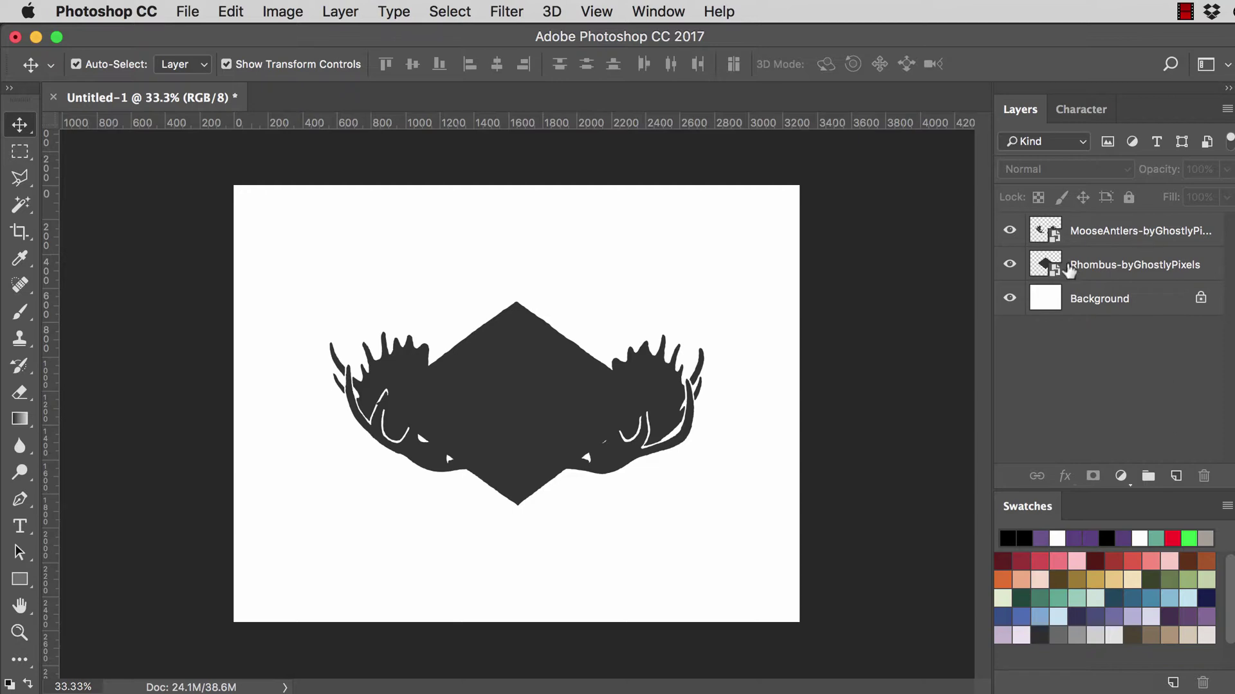
Open the MooseAntlers smart object in Illustrator, accepting the 9-slice prompt, and zoom in.
double_click(1054, 240)
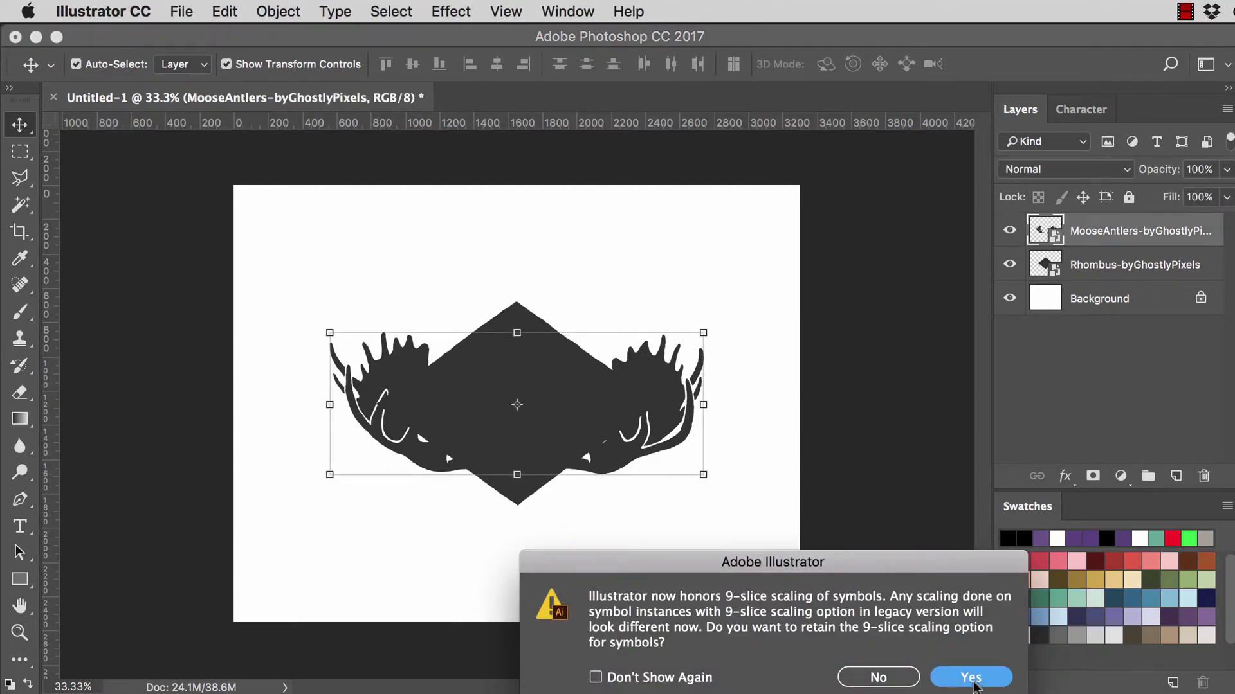
click(971, 677)
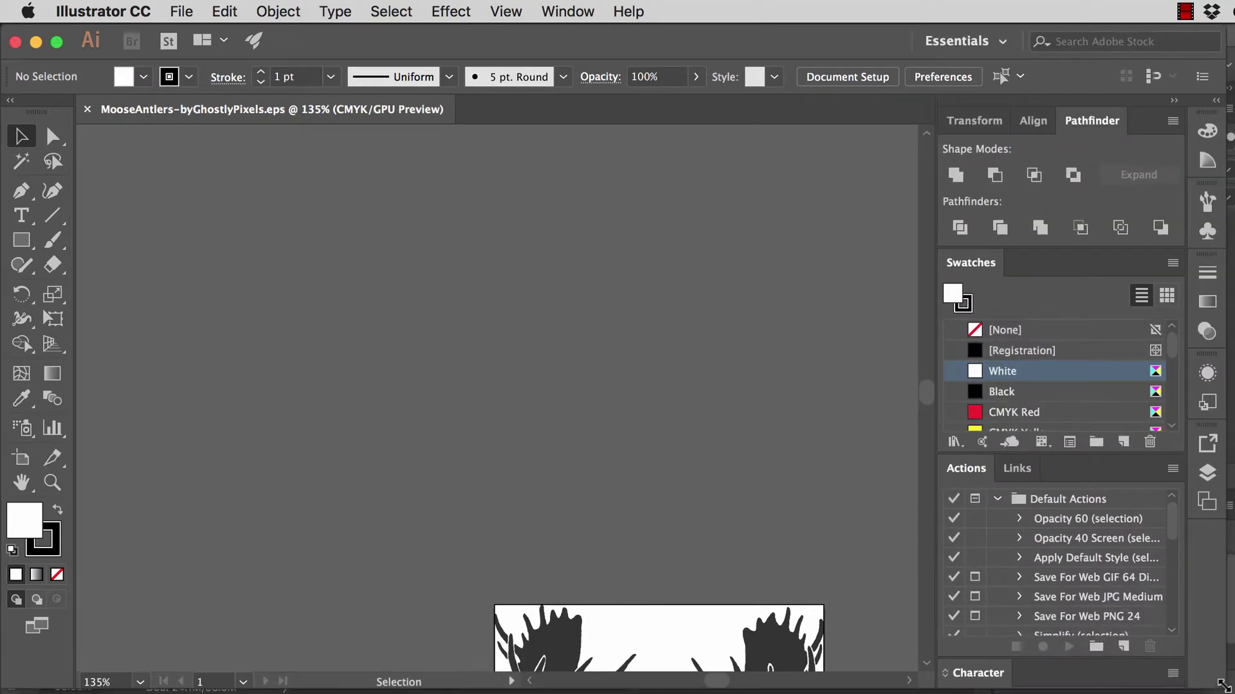
drag(1225, 685, 1227, 687)
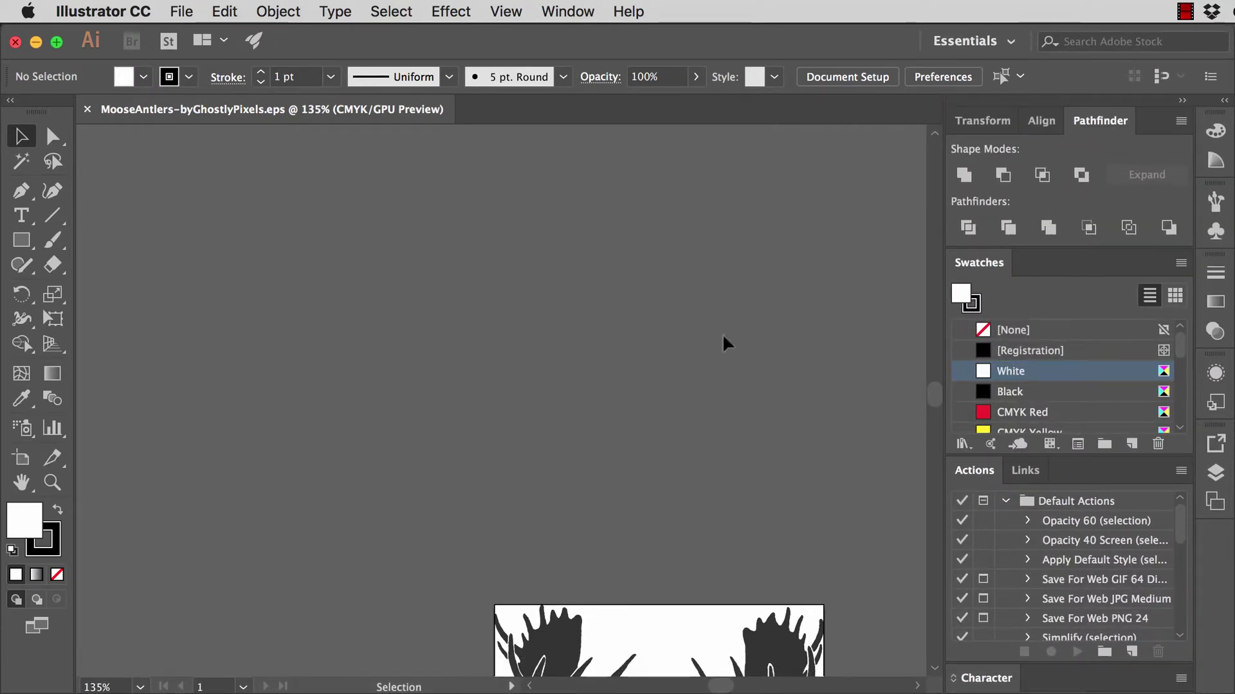
key(super+equal)
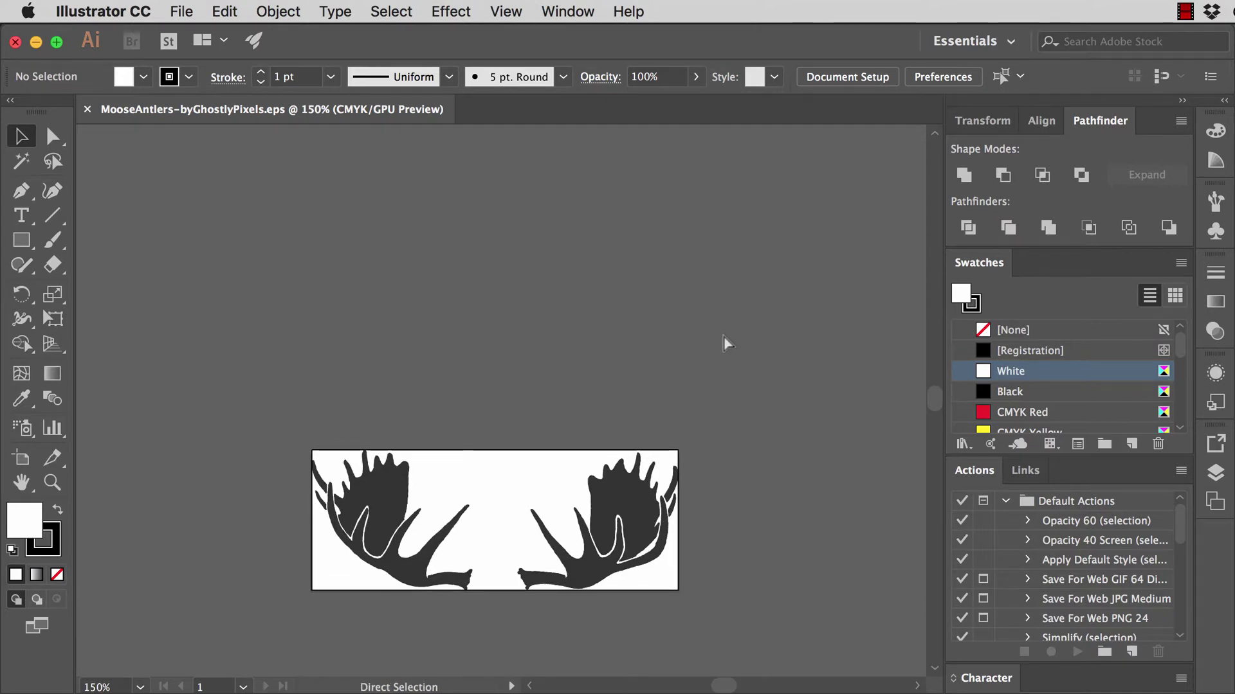
scroll(724, 342, down, 5)
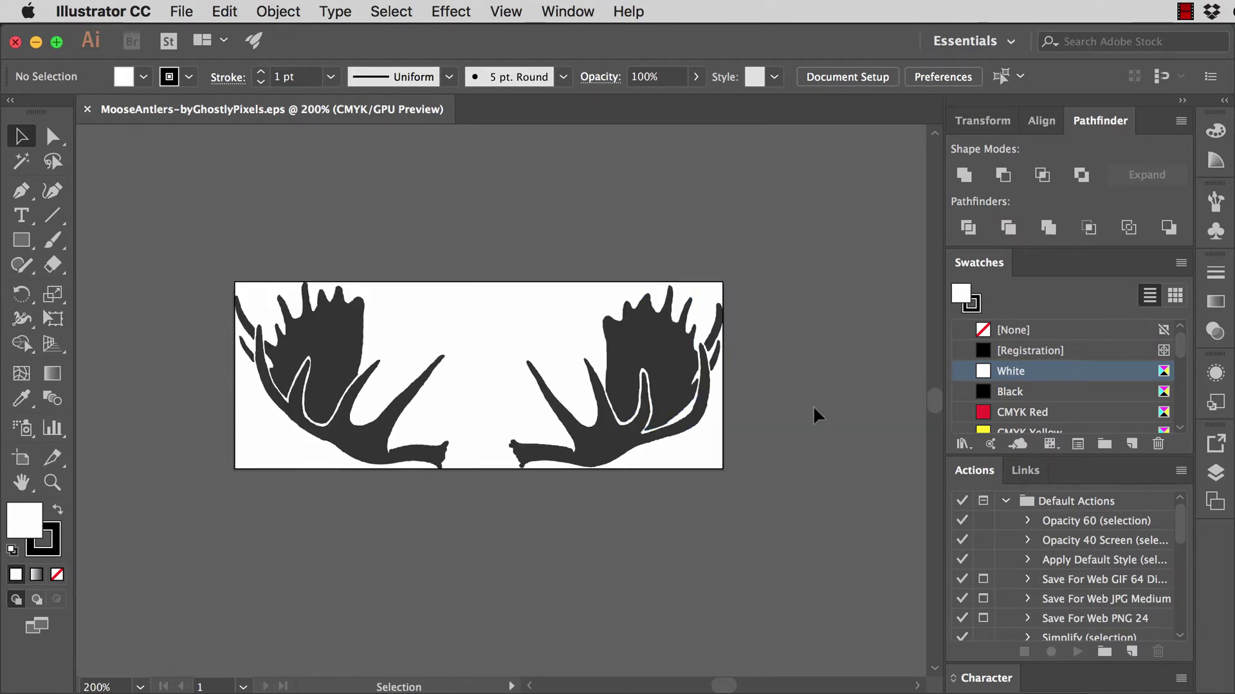
Fill all the antler artwork with red #C13434 and deselect it.
key(super+a)
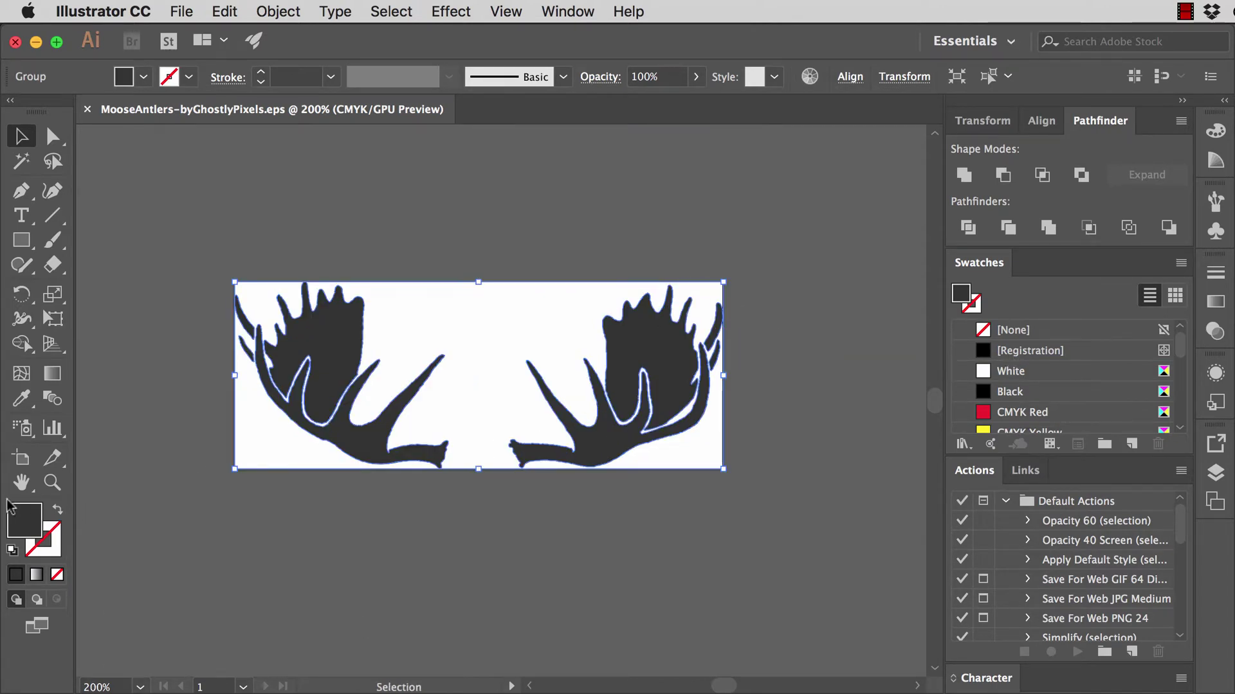
double_click(19, 521)
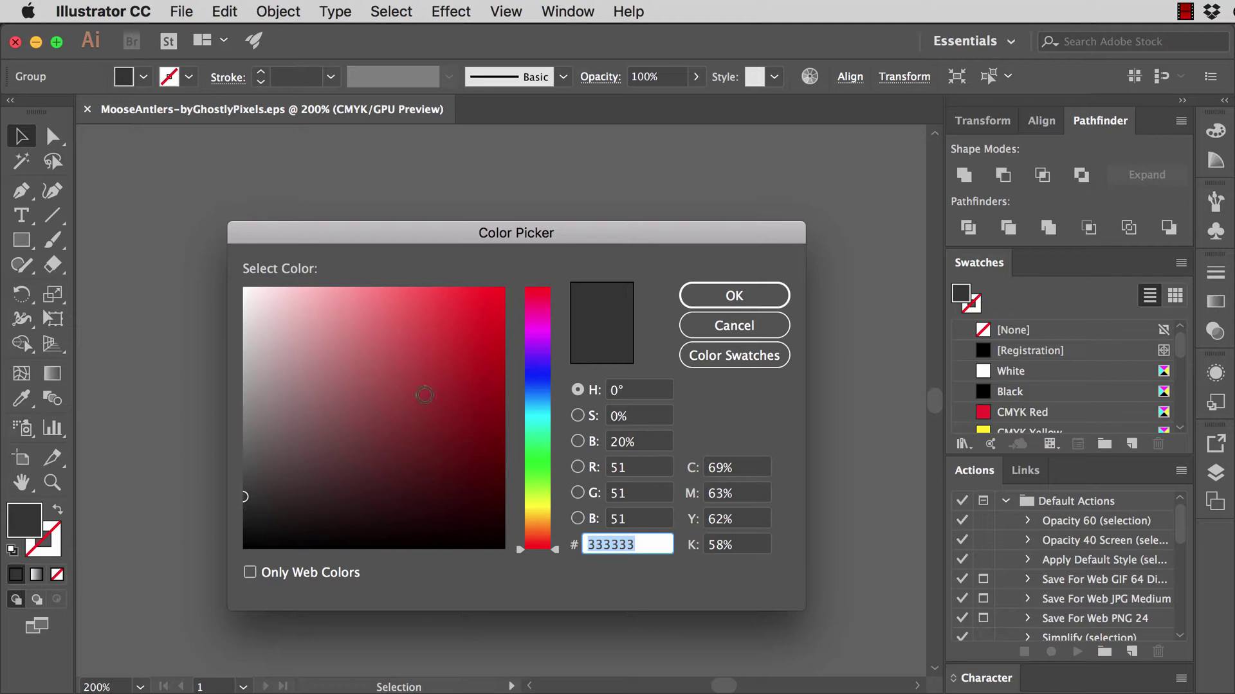
click(420, 395)
mouse_move(440, 390)
mouse_down()
mouse_move(482, 367)
mouse_move(505, 325)
mouse_move(414, 339)
mouse_move(435, 350)
mouse_up()
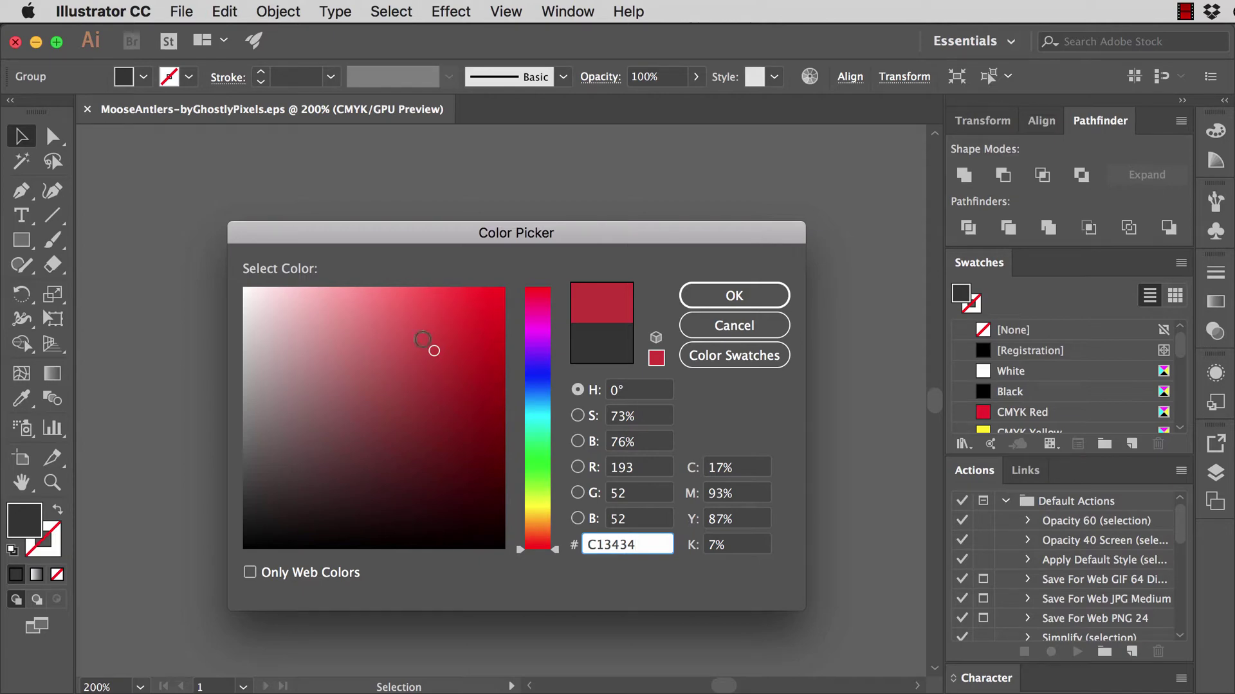
click(763, 295)
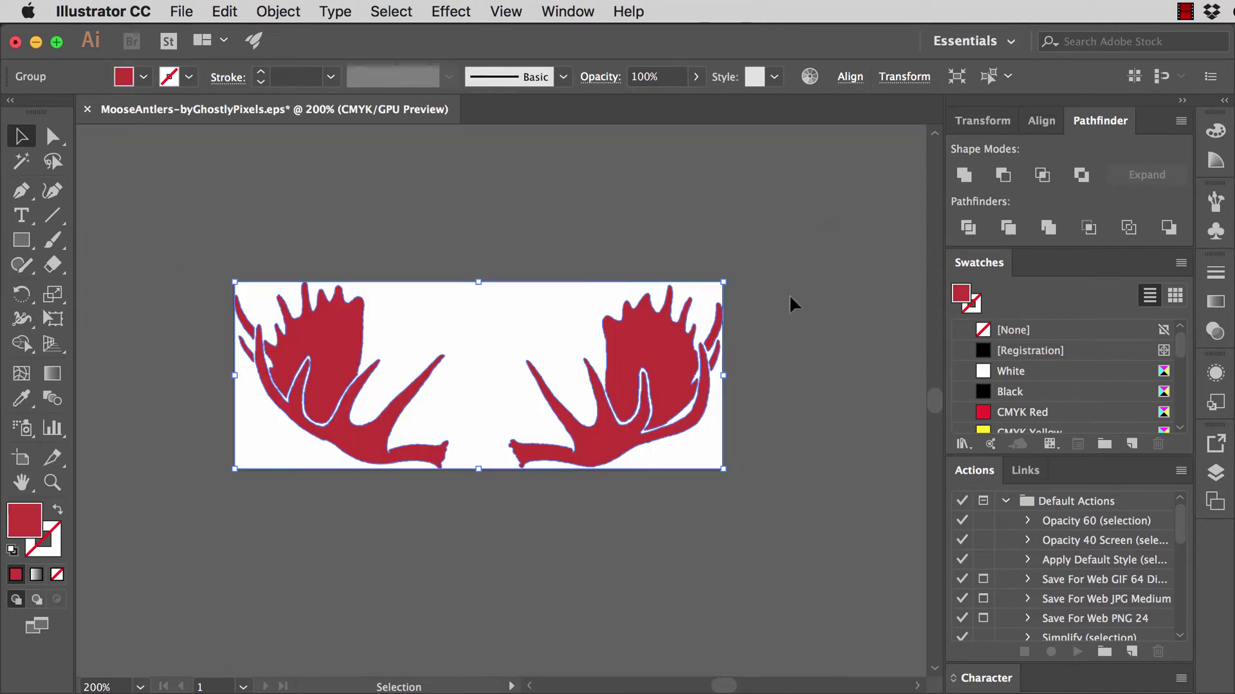
click(814, 300)
Save the antlers in legacy EPS format, close the file, and view the red antlers in Photoshop.
key(super+Tab)
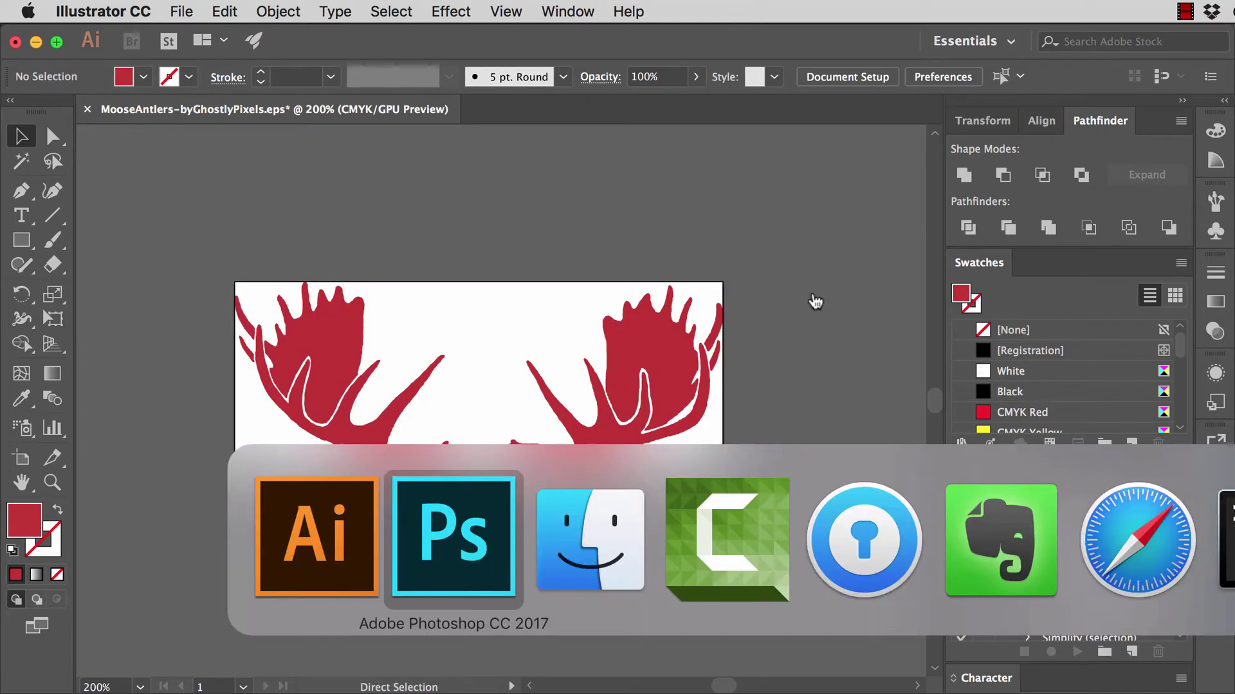
key(super+Tab)
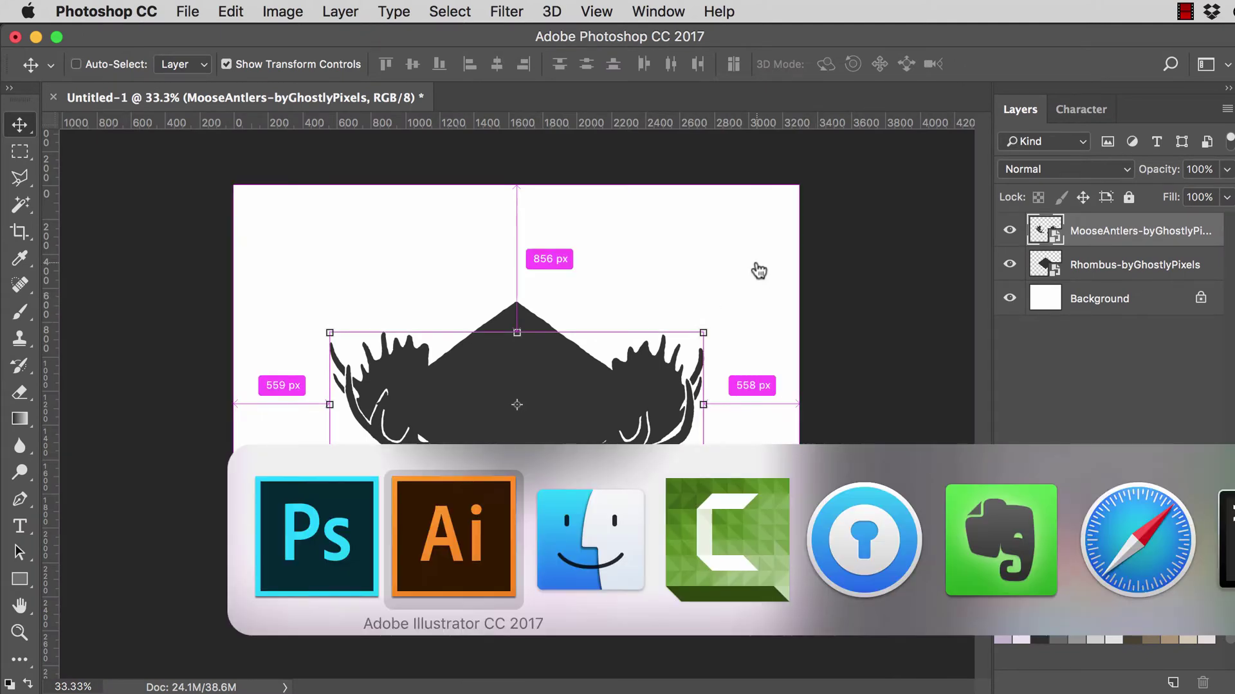
key(super+s)
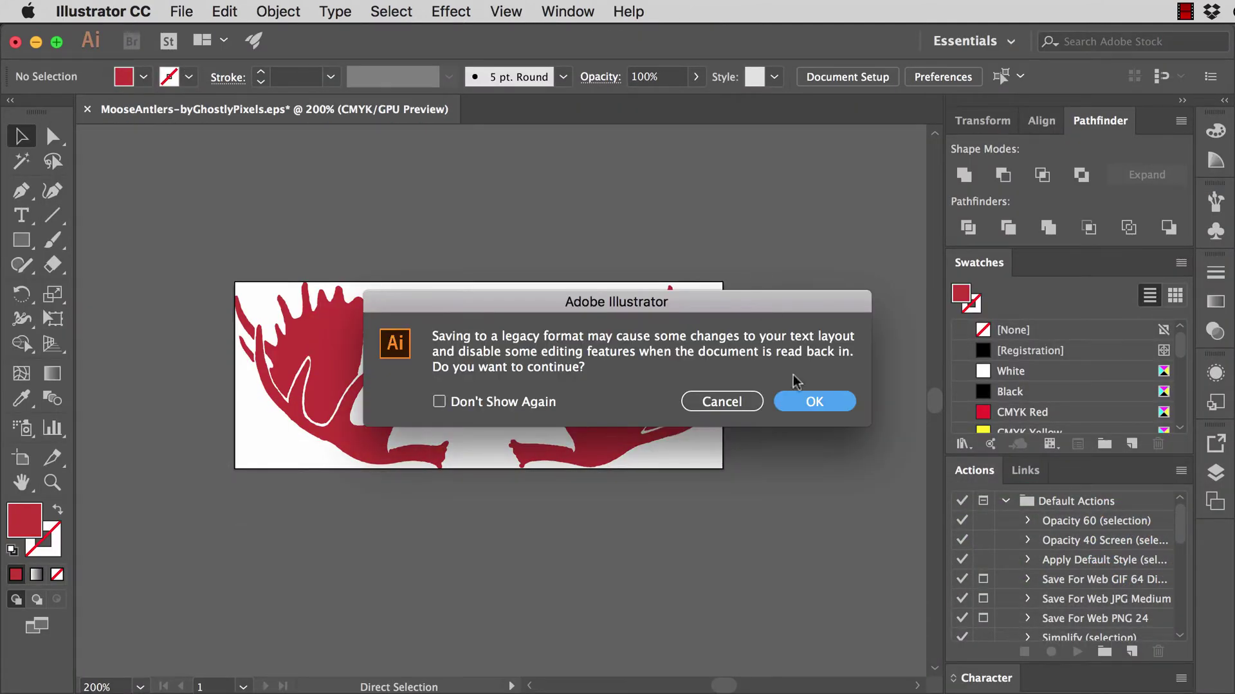
click(837, 406)
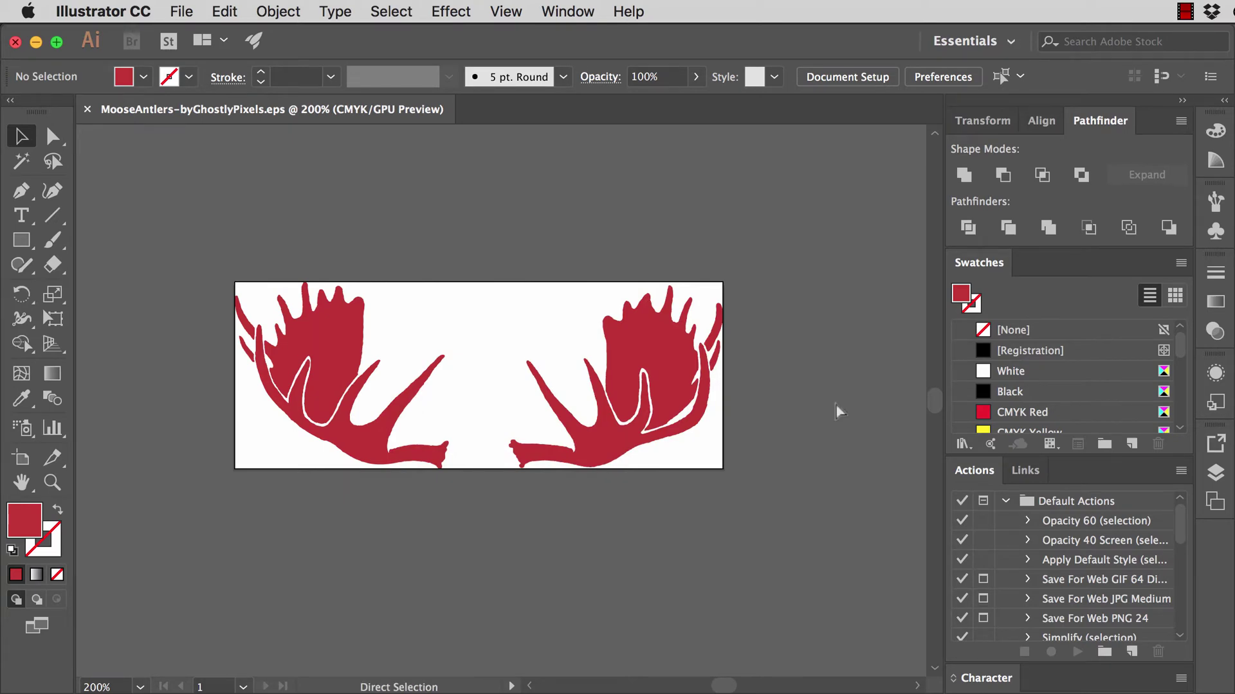
key(super+w)
key(super+Tab)
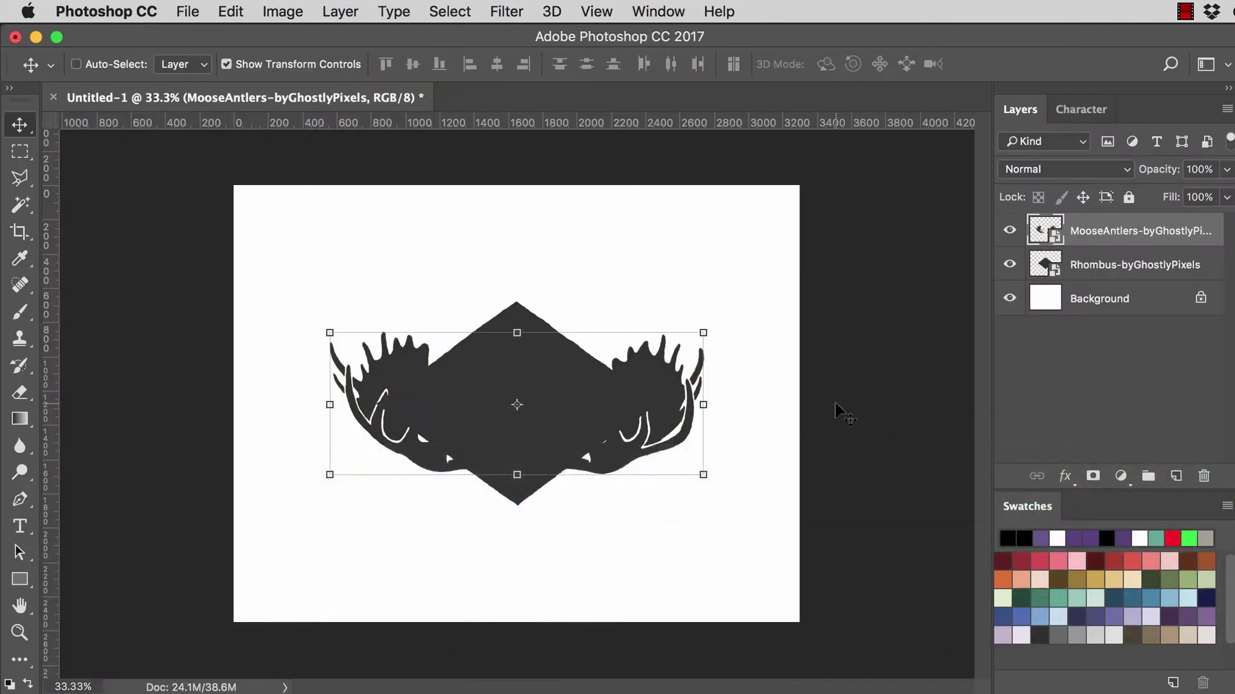
click(837, 406)
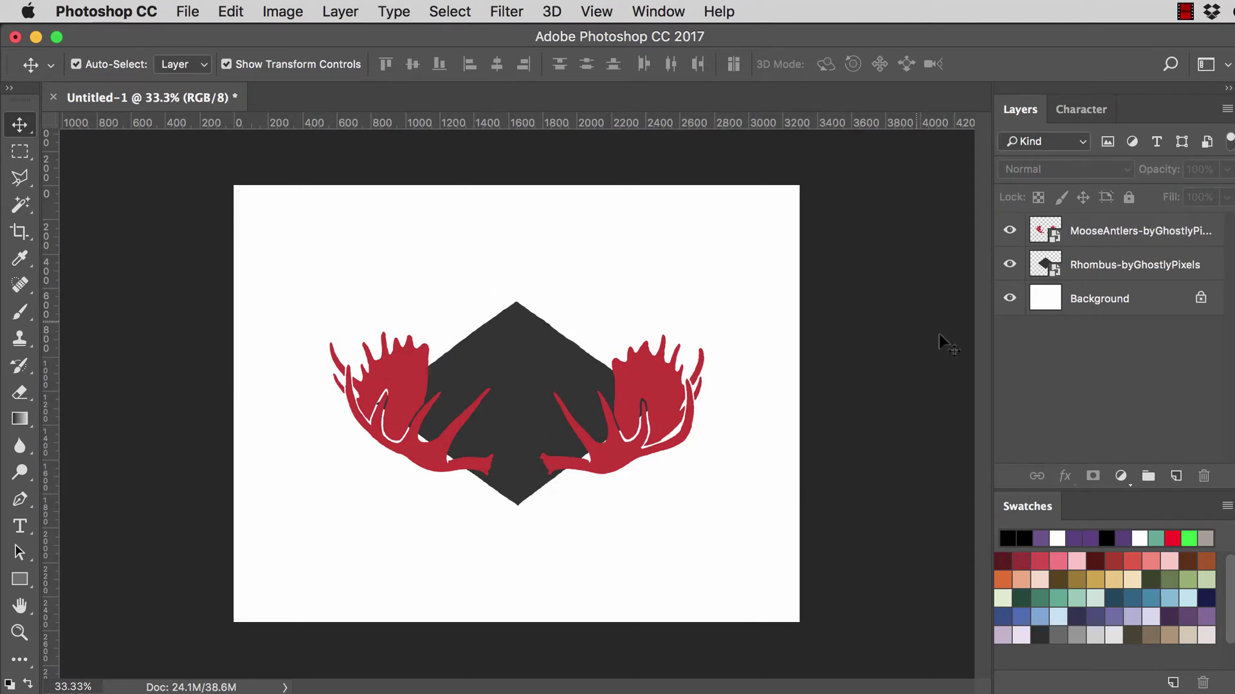
Open the Rhombus smart object in Illustrator and fill the rhombus with a medium blue.
double_click(1048, 266)
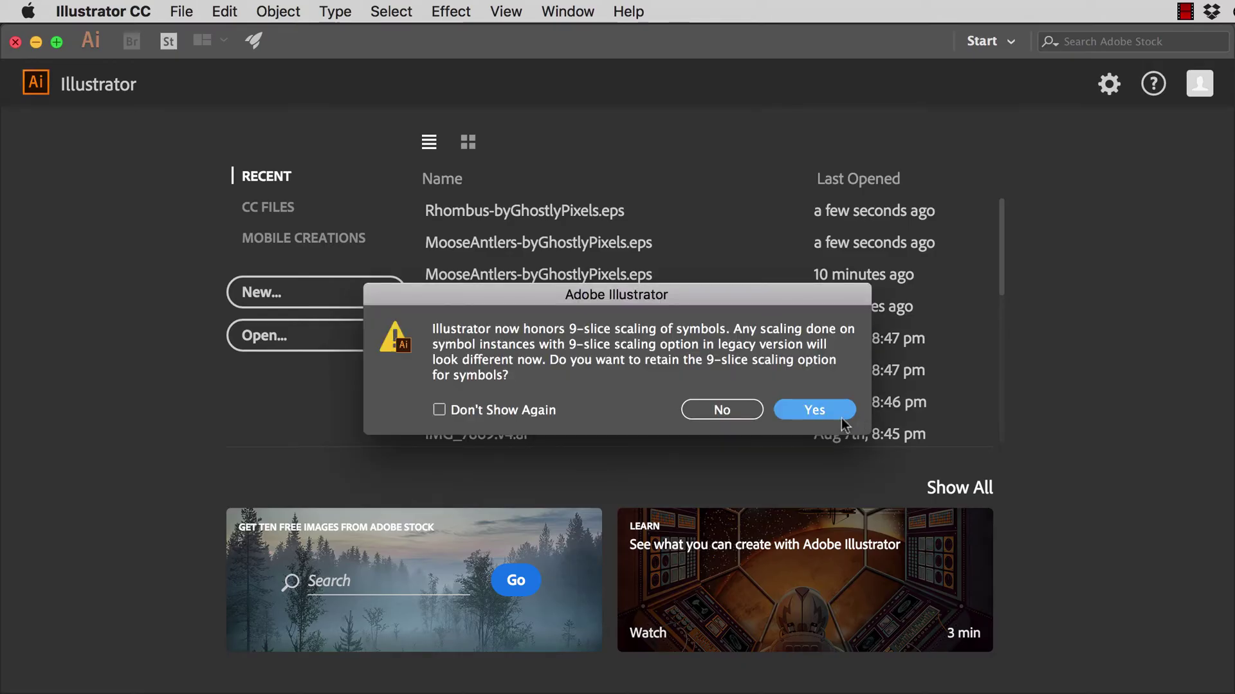
click(810, 410)
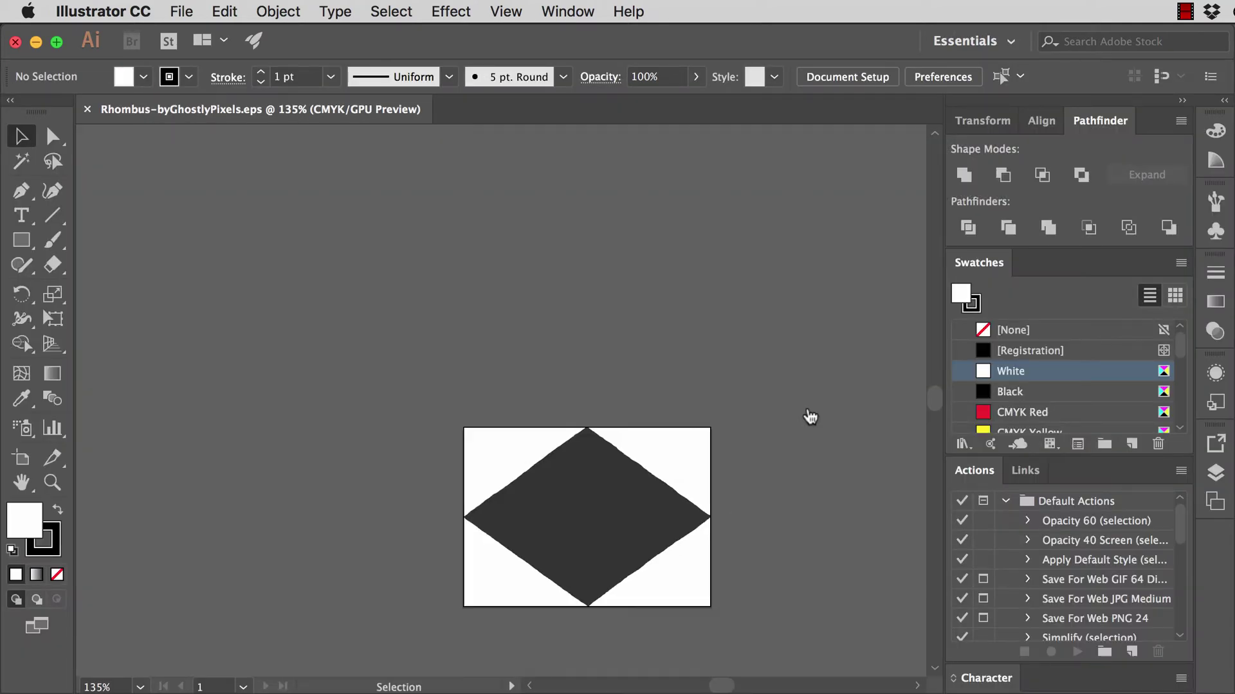
key(super+a)
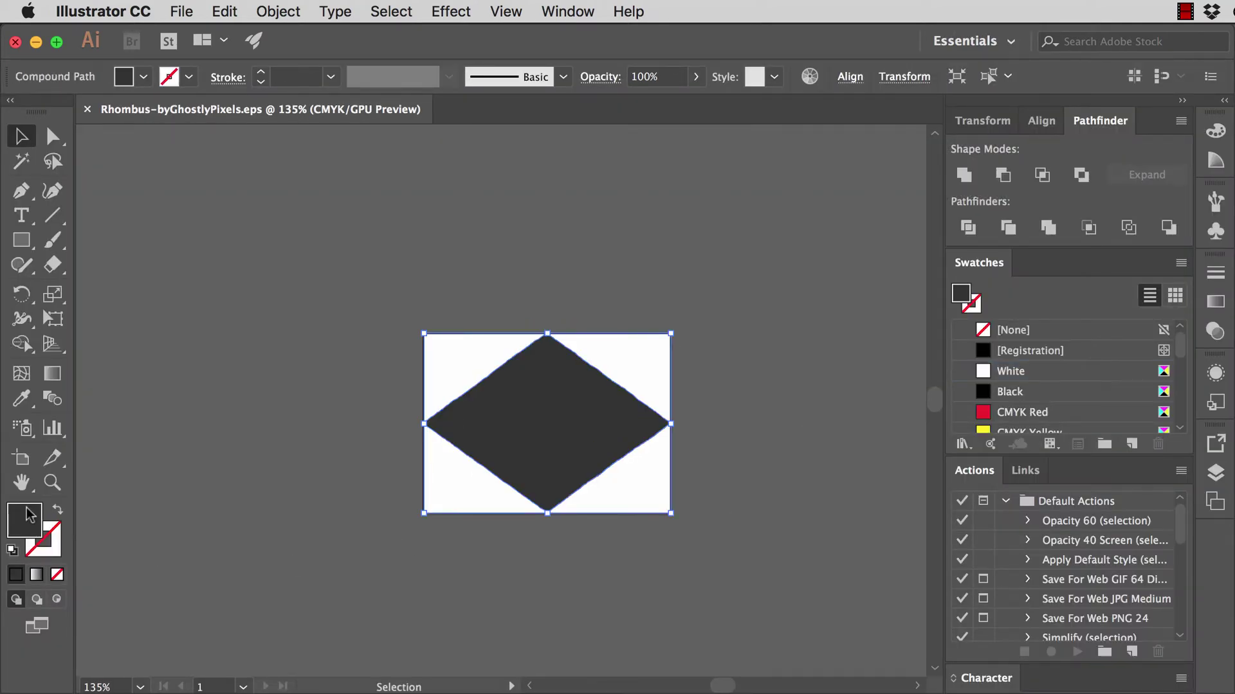
double_click(26, 519)
click(544, 394)
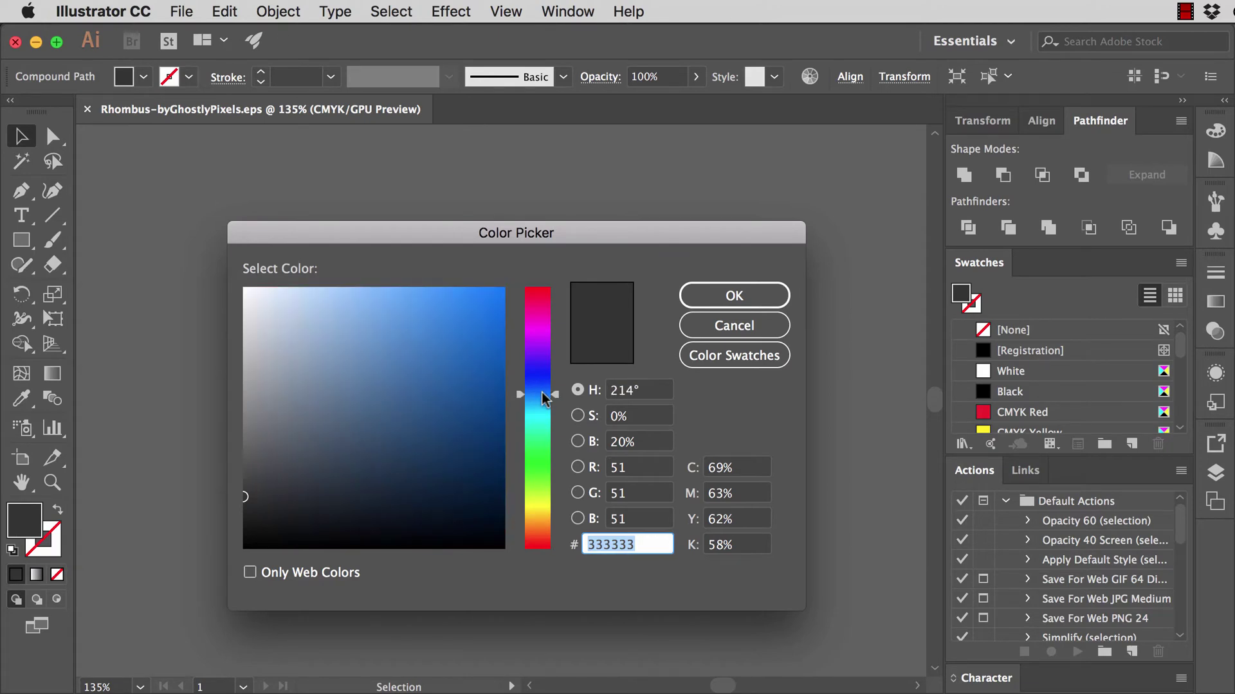
mouse_move(411, 372)
mouse_down()
mouse_move(405, 360)
mouse_move(429, 347)
mouse_up()
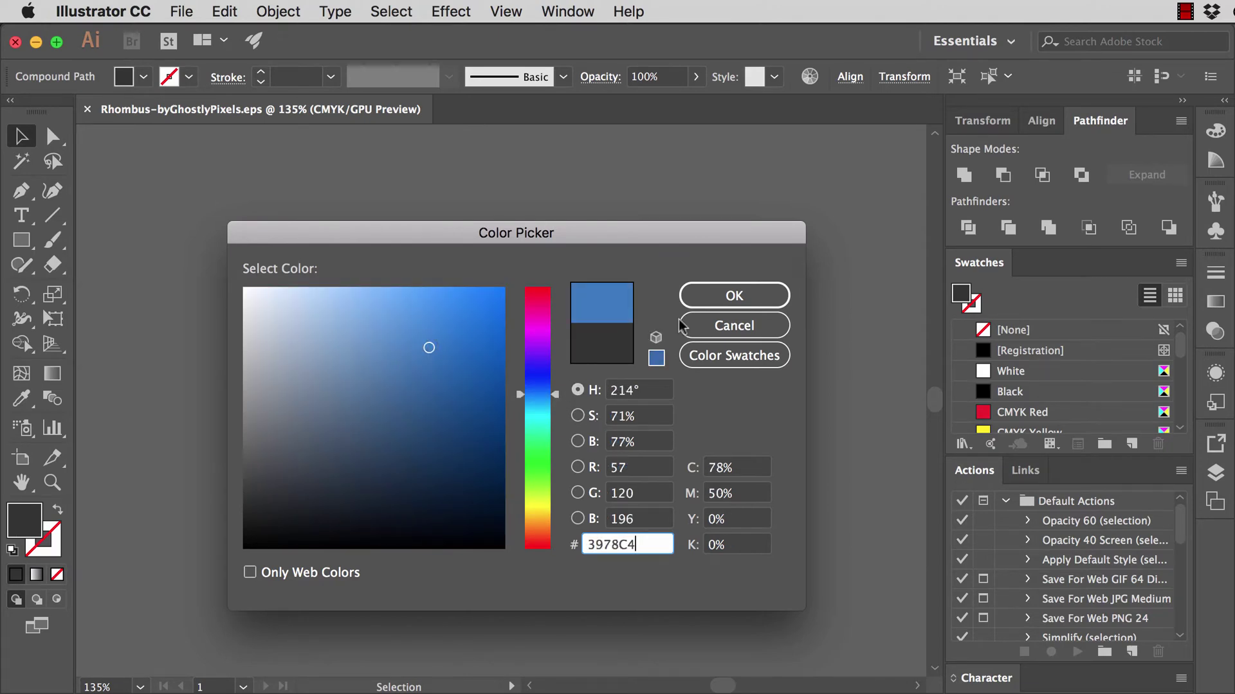
drag(730, 296, 556, 399)
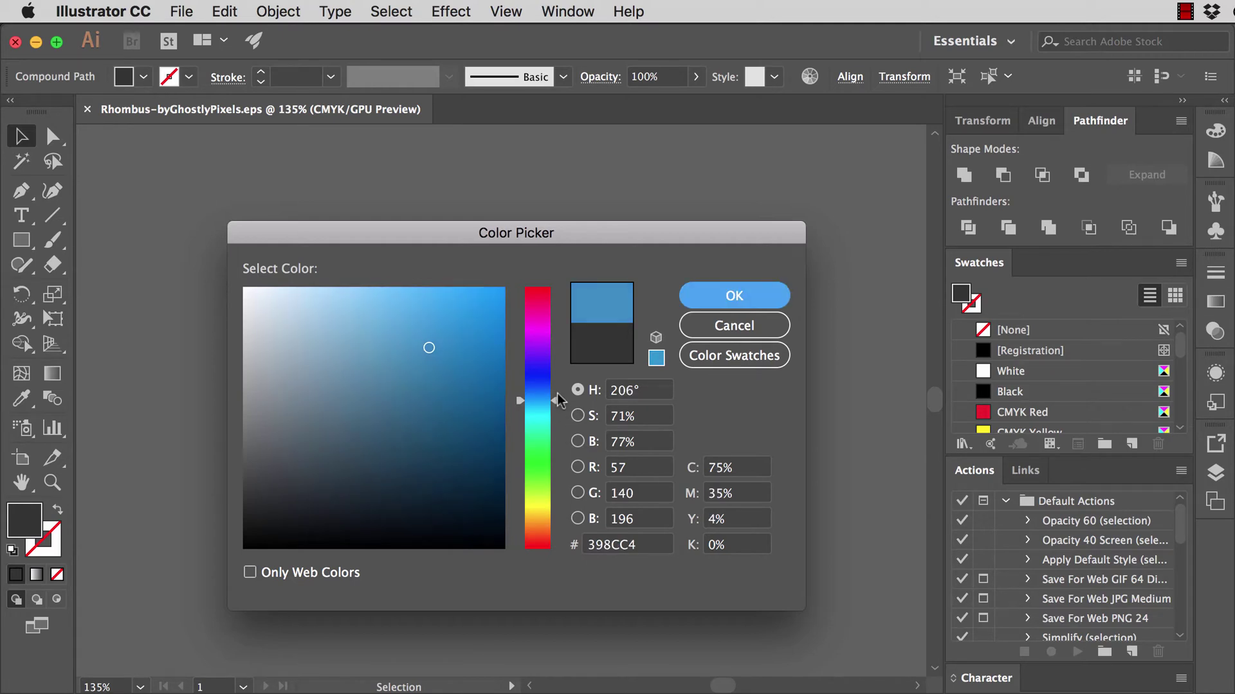
click(746, 302)
key(super+shift+a)
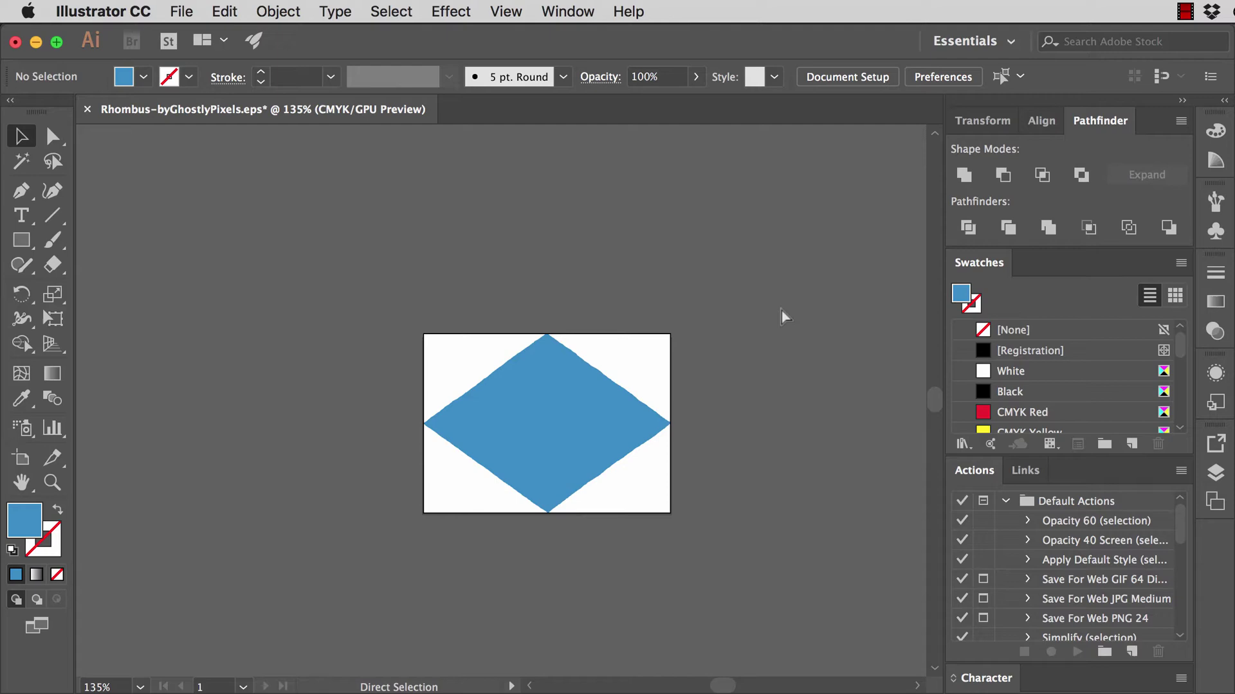
Save the rhombus in legacy EPS format, close it, and return to Photoshop.
key(super+Tab)
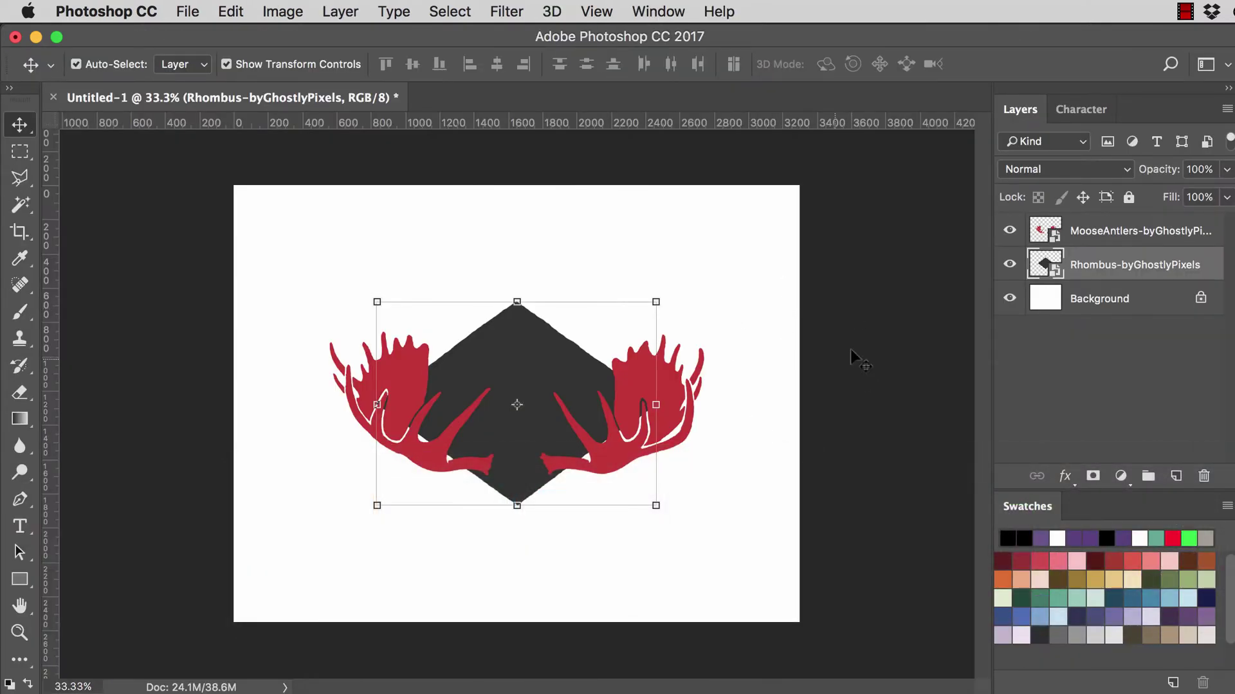
key(super+Tab)
key(super+s)
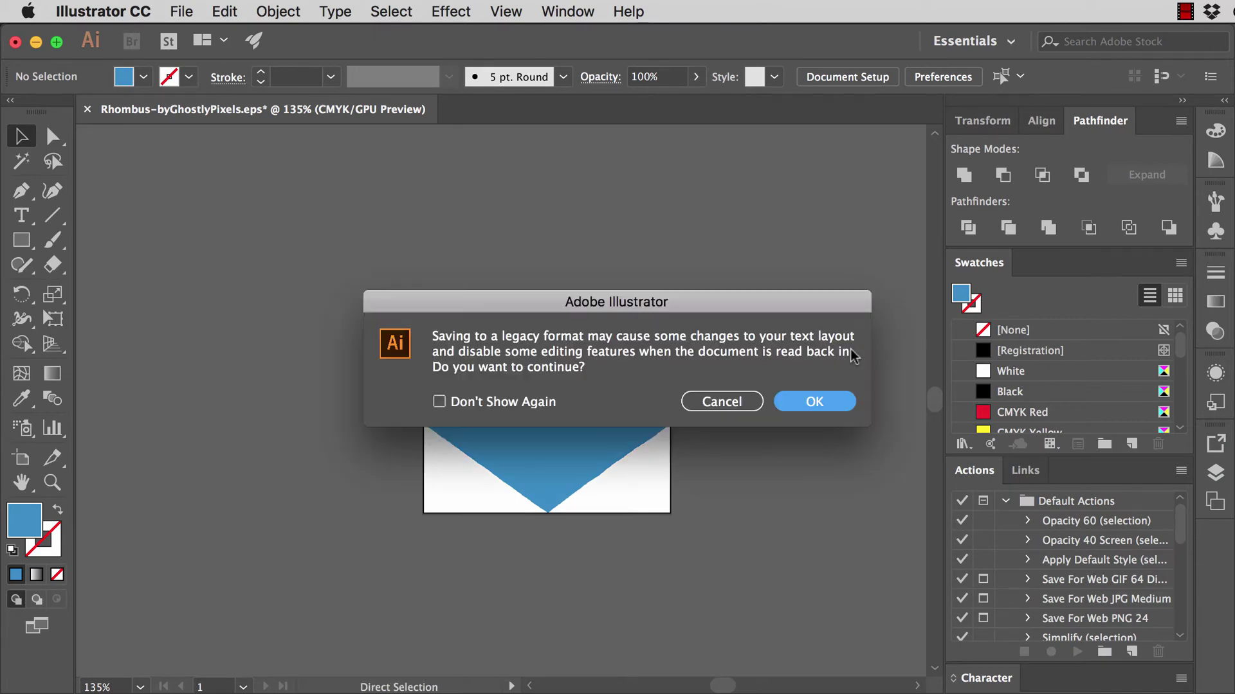
click(811, 402)
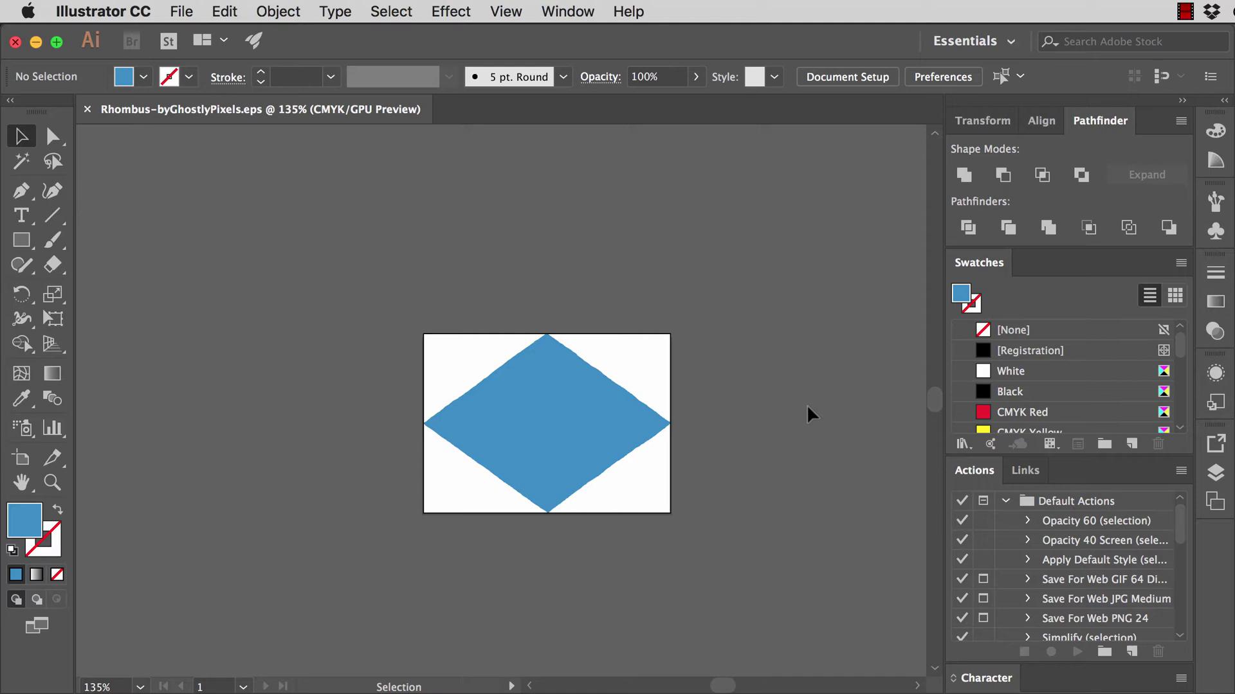
key(super)
key(super+w)
key(super+Tab)
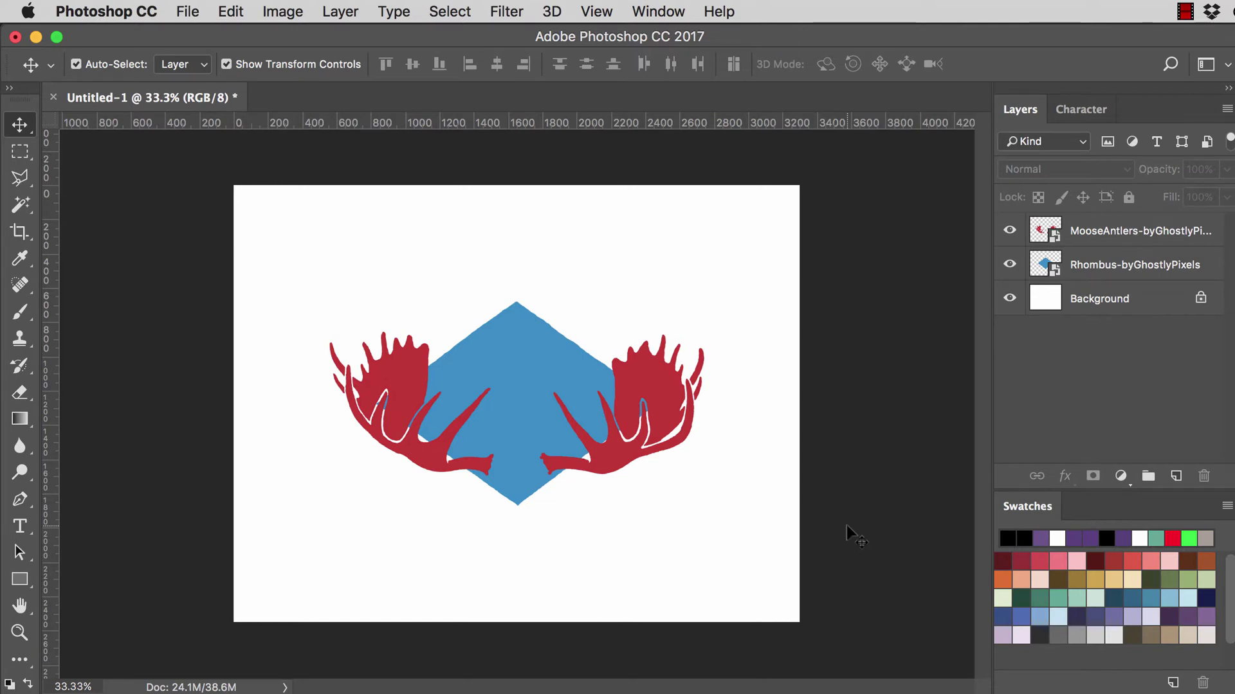
Set the MooseAntlers layer's blend mode to Darken, undoing a trial resize.
click(1158, 233)
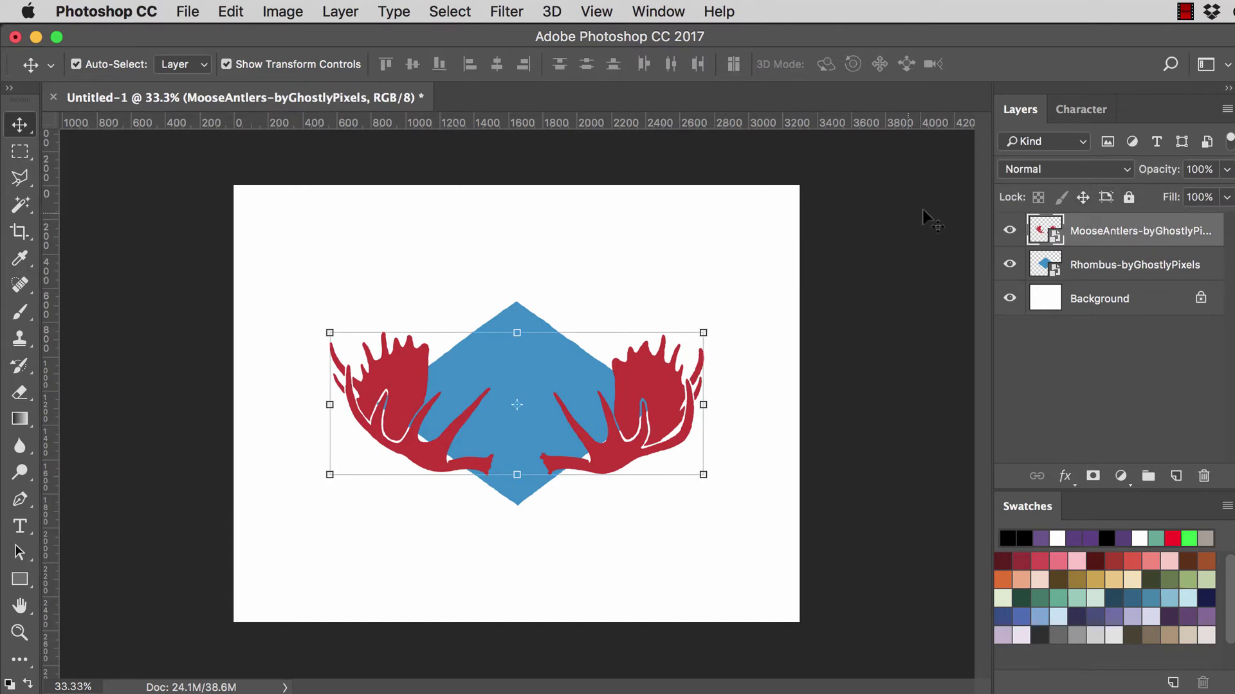
click(1077, 170)
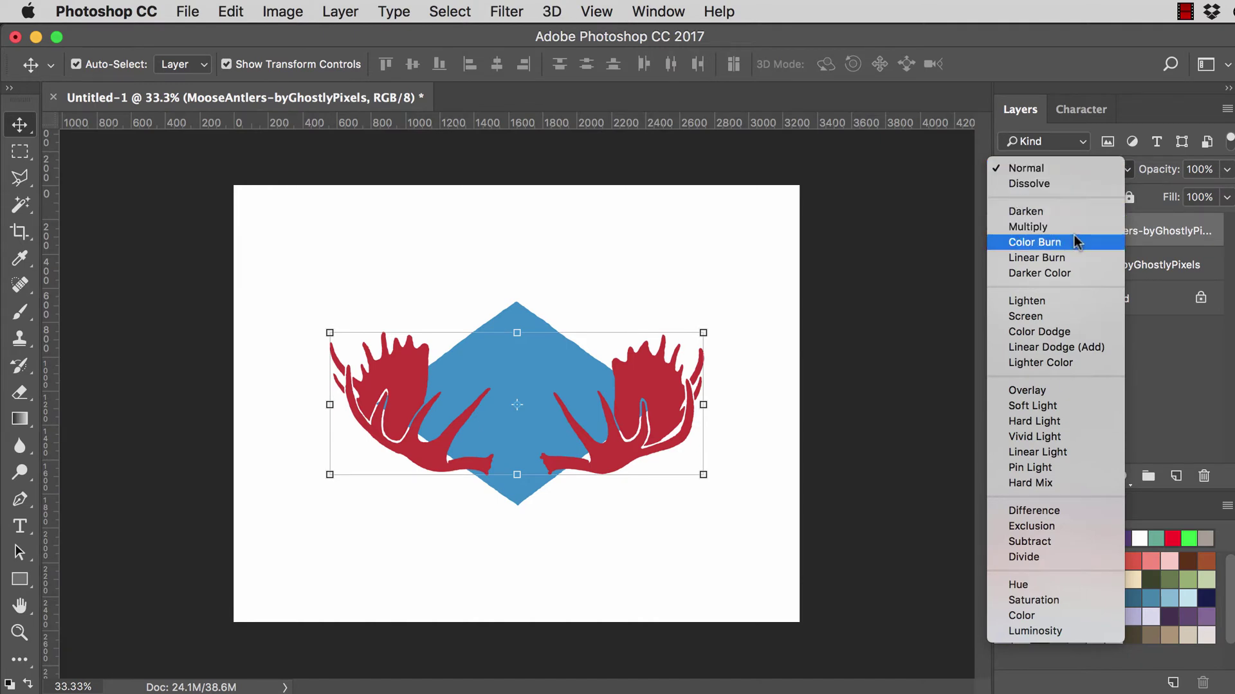
click(1075, 211)
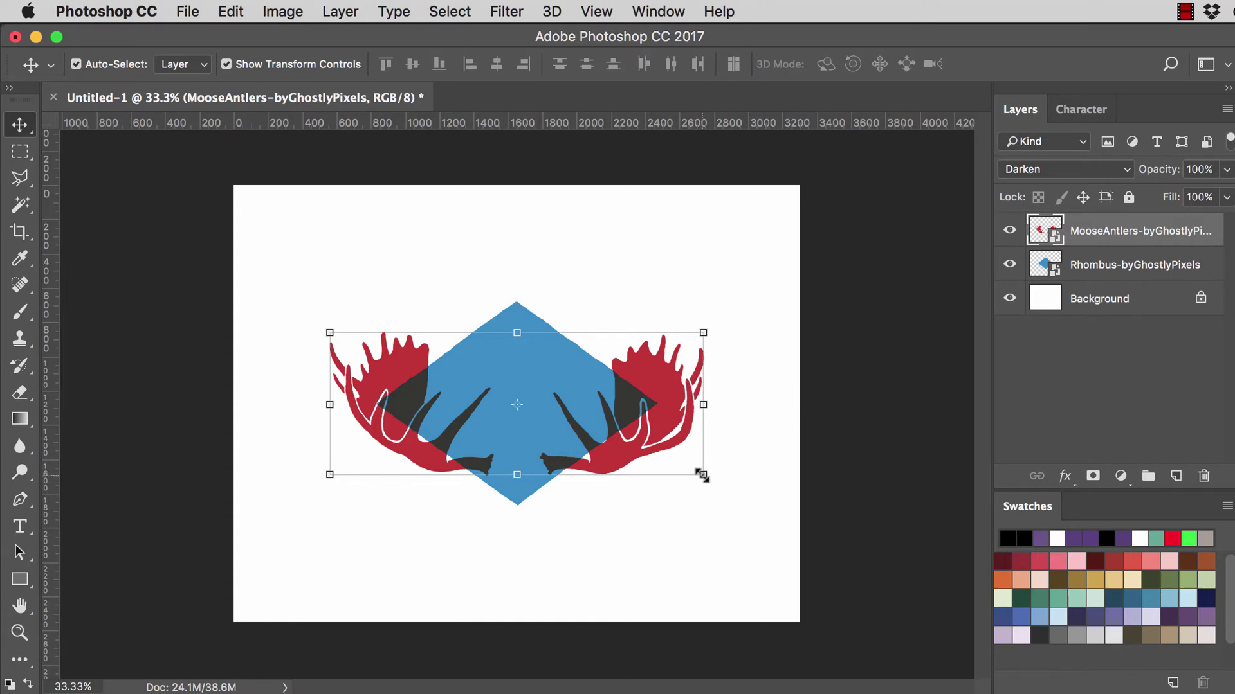
drag(702, 476, 638, 450)
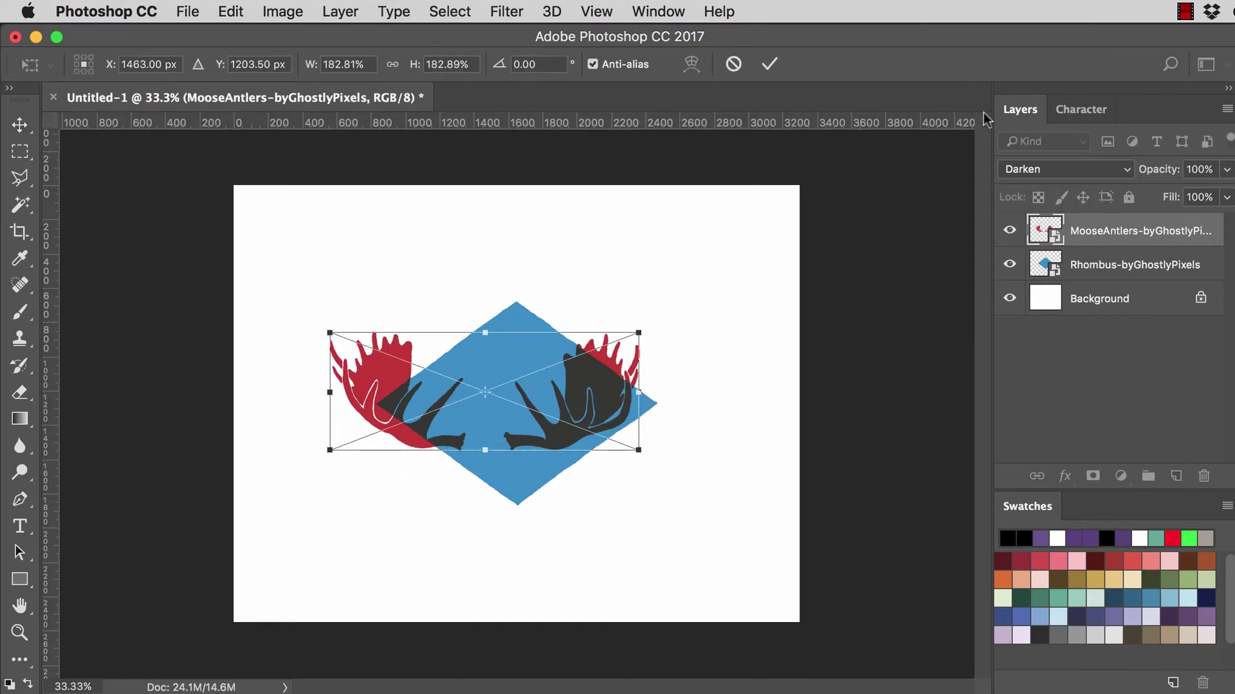
key(super+z)
Try the Overlay blend on the antlers, then cancel the transform to keep Darken.
click(1070, 169)
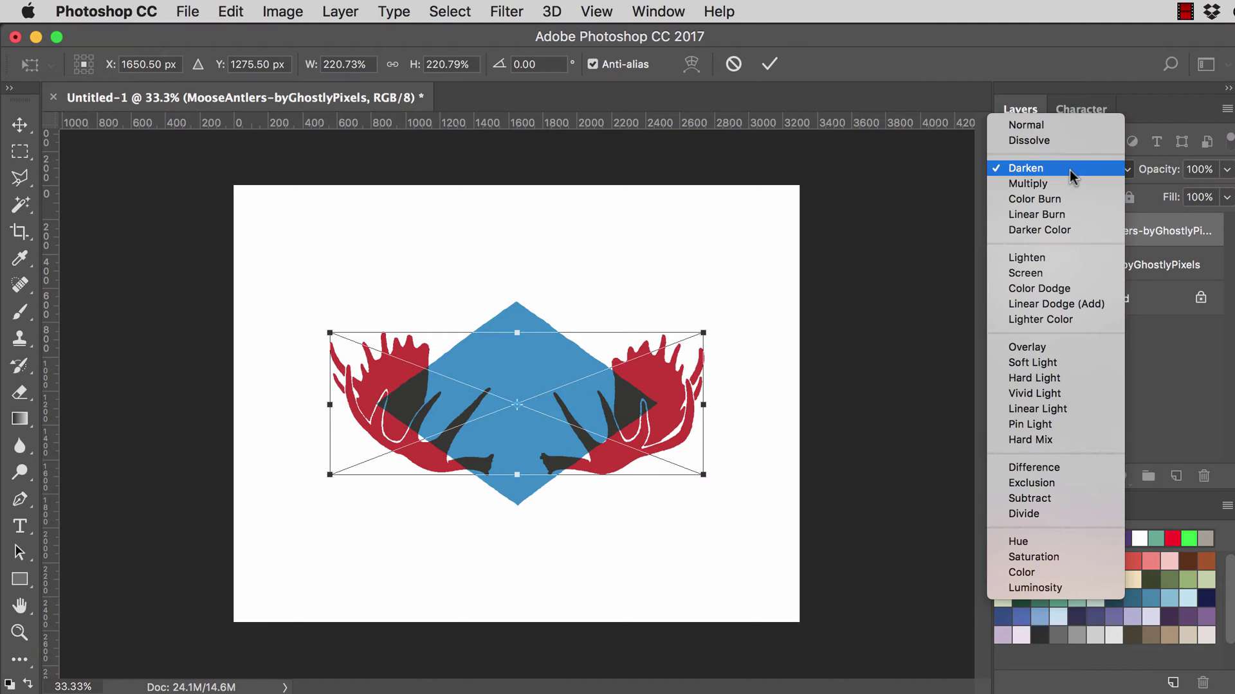
click(1066, 351)
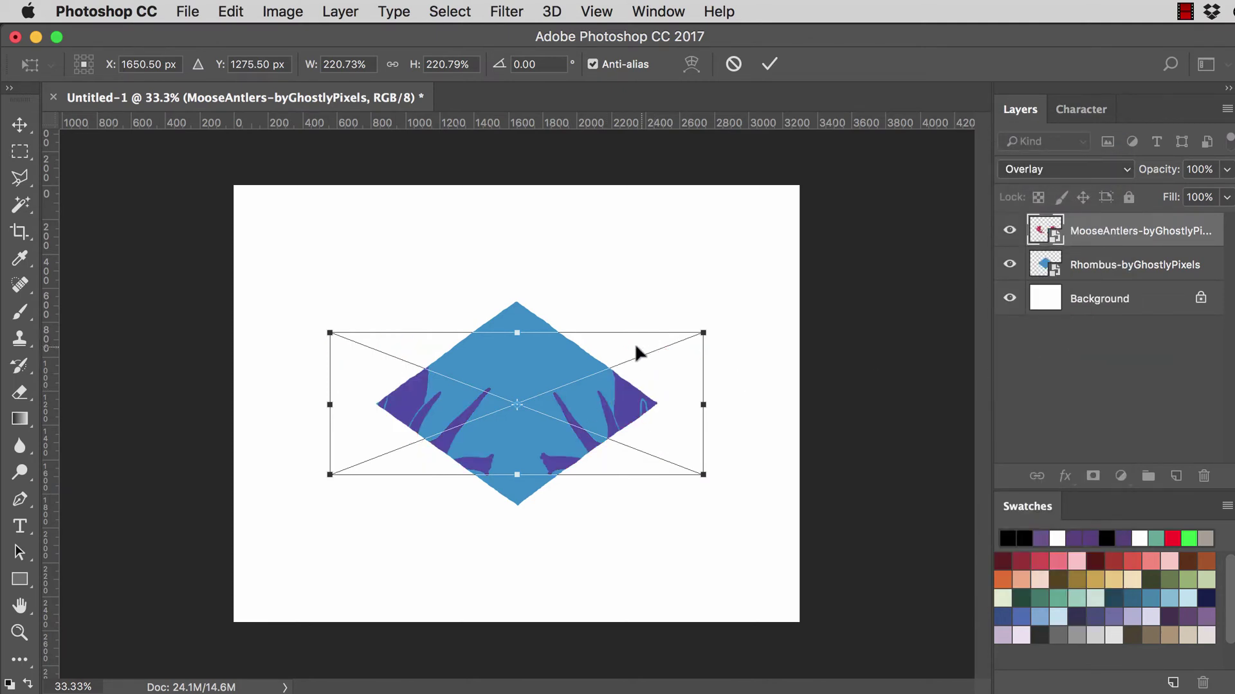
click(1071, 170)
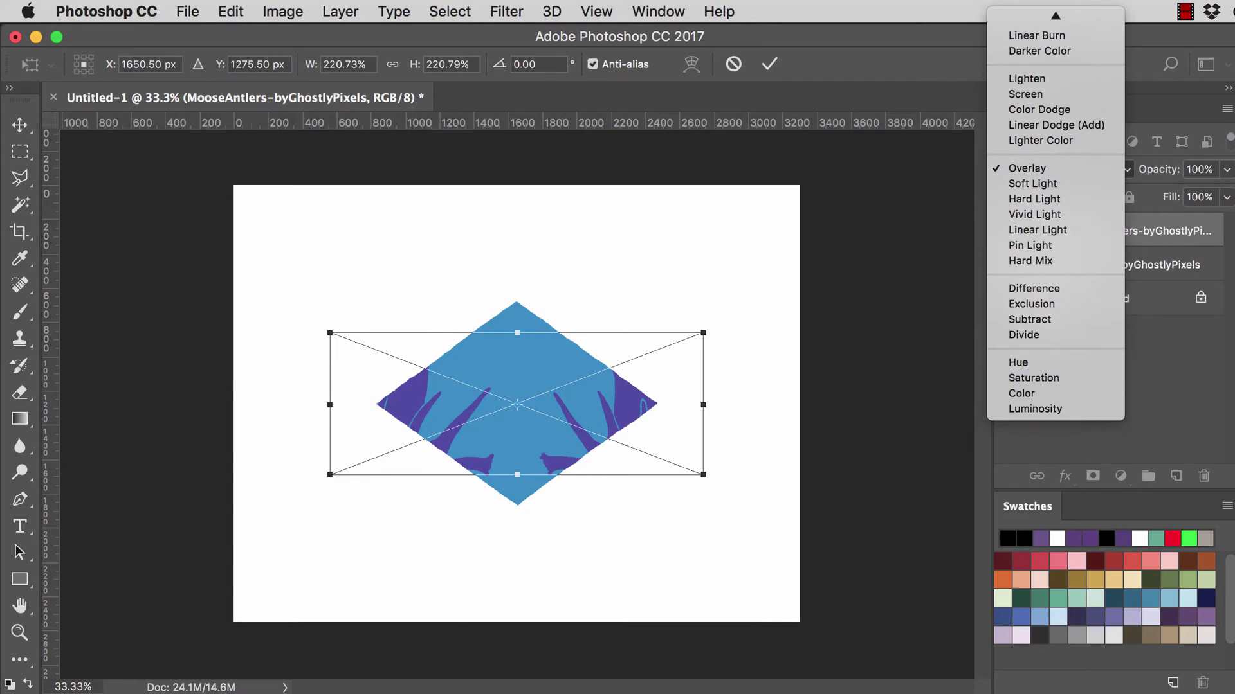
click(796, 427)
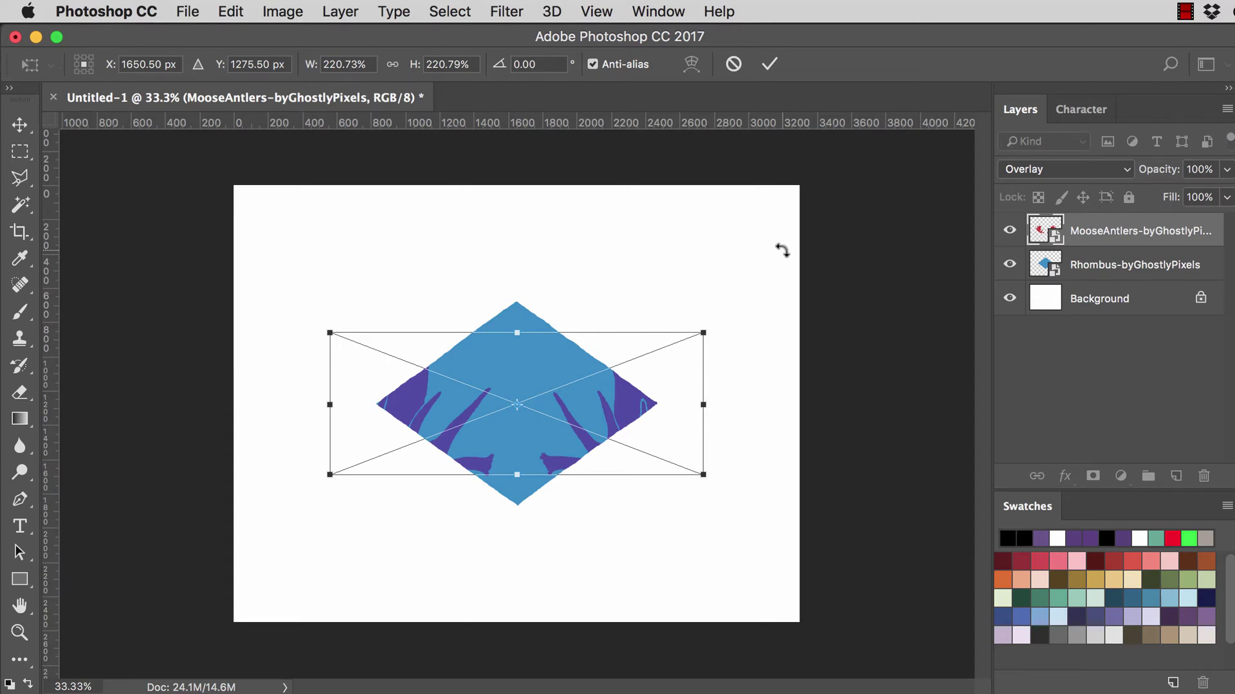
key(ctrl+z)
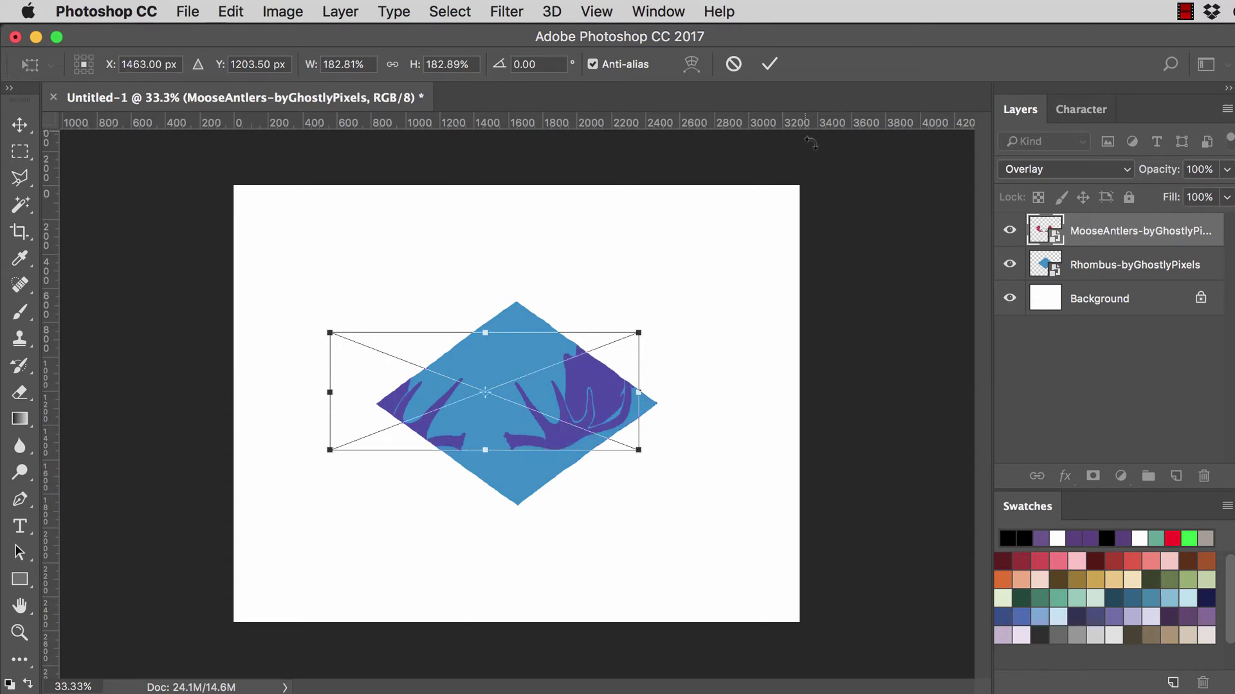
click(733, 64)
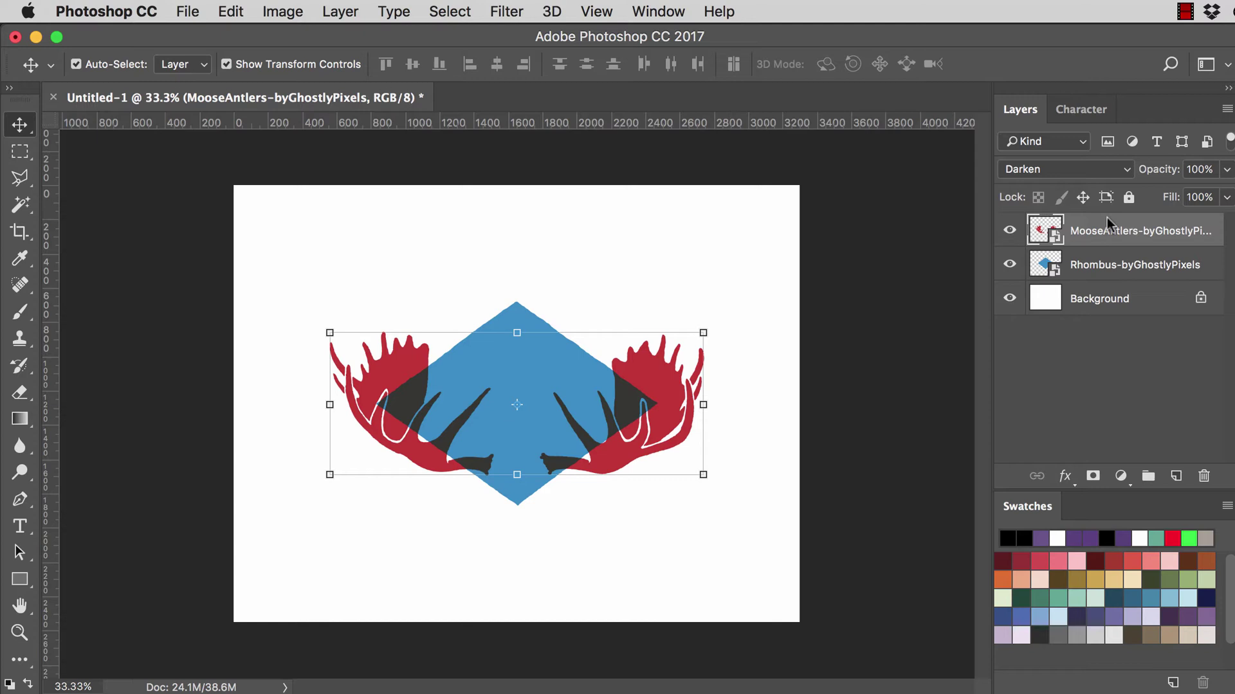
key(t)
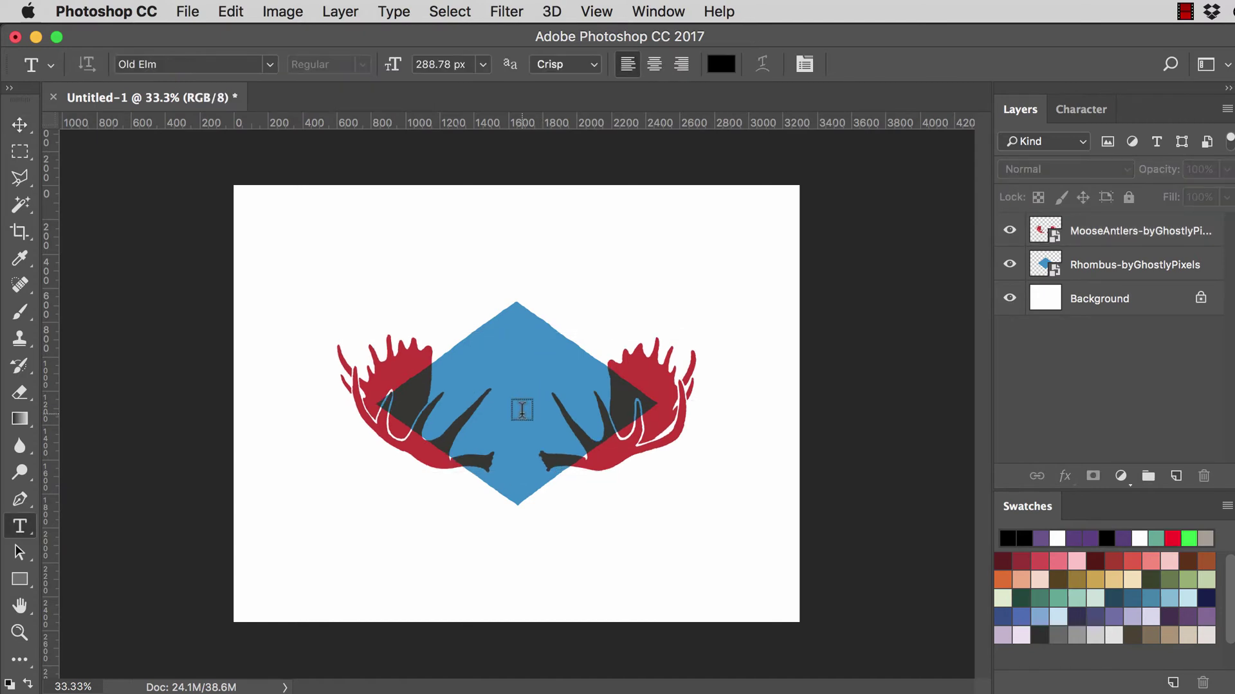
Add centre-aligned white 'MOOSE' text in Old Elm at the rhombus centre and commit it.
click(654, 64)
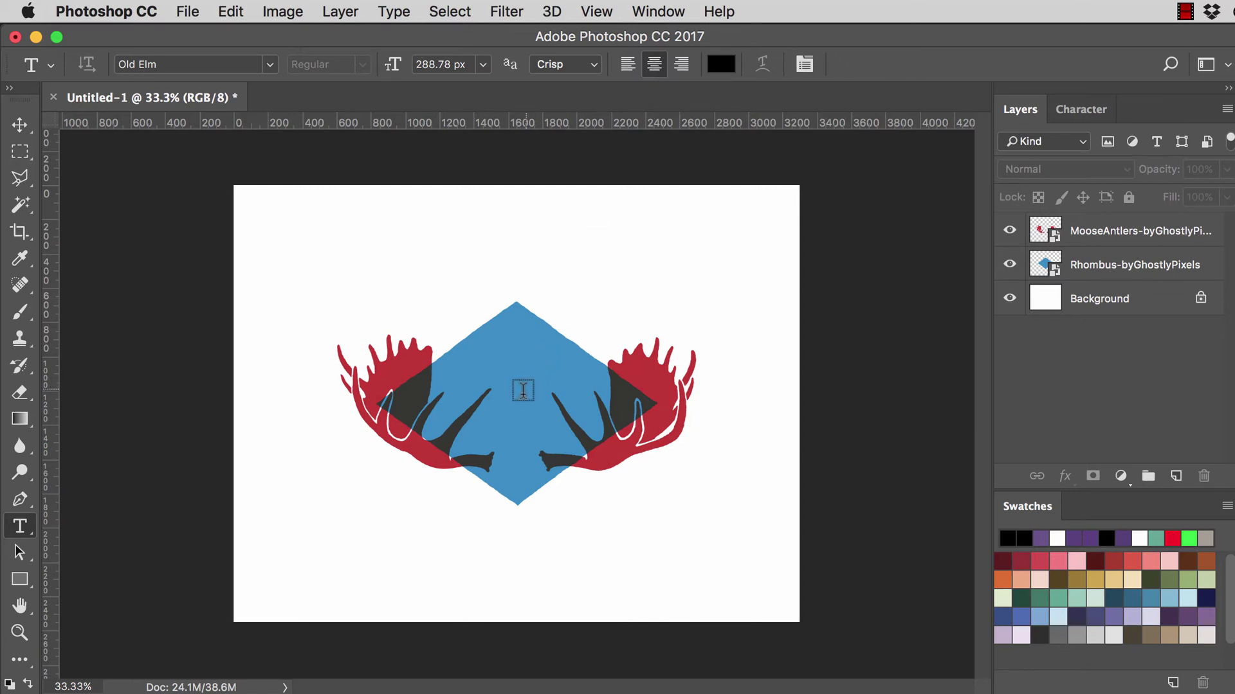
click(517, 397)
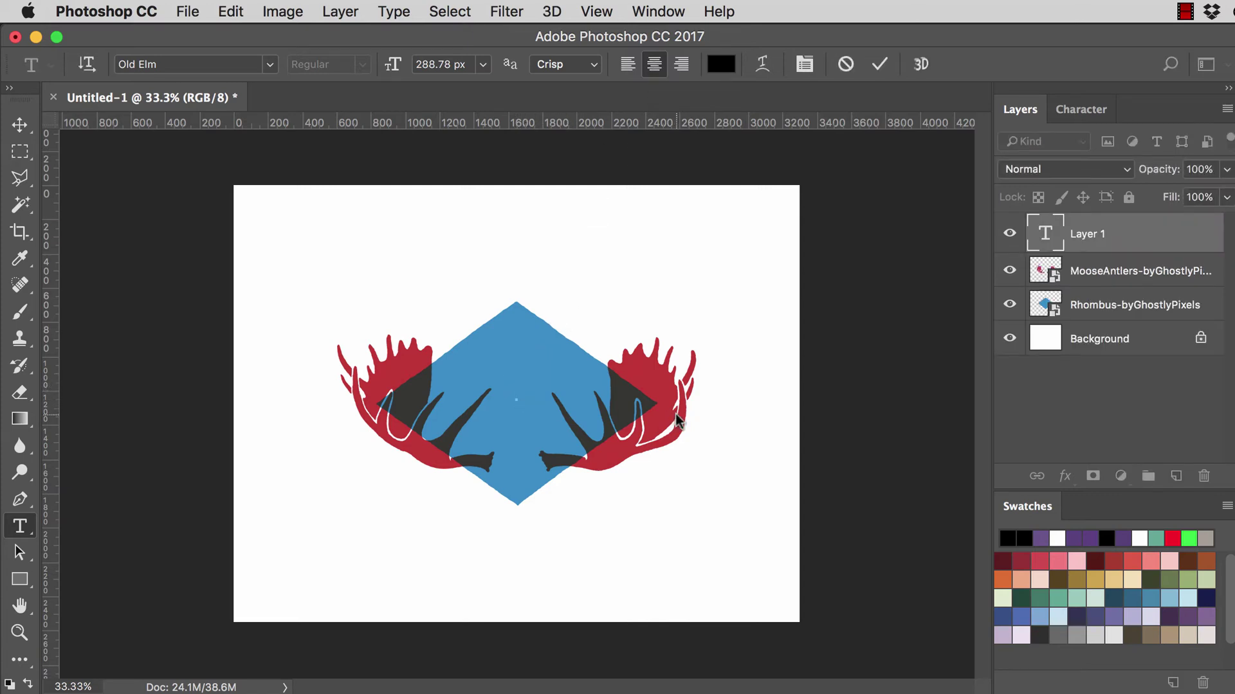
text(MOOSE)
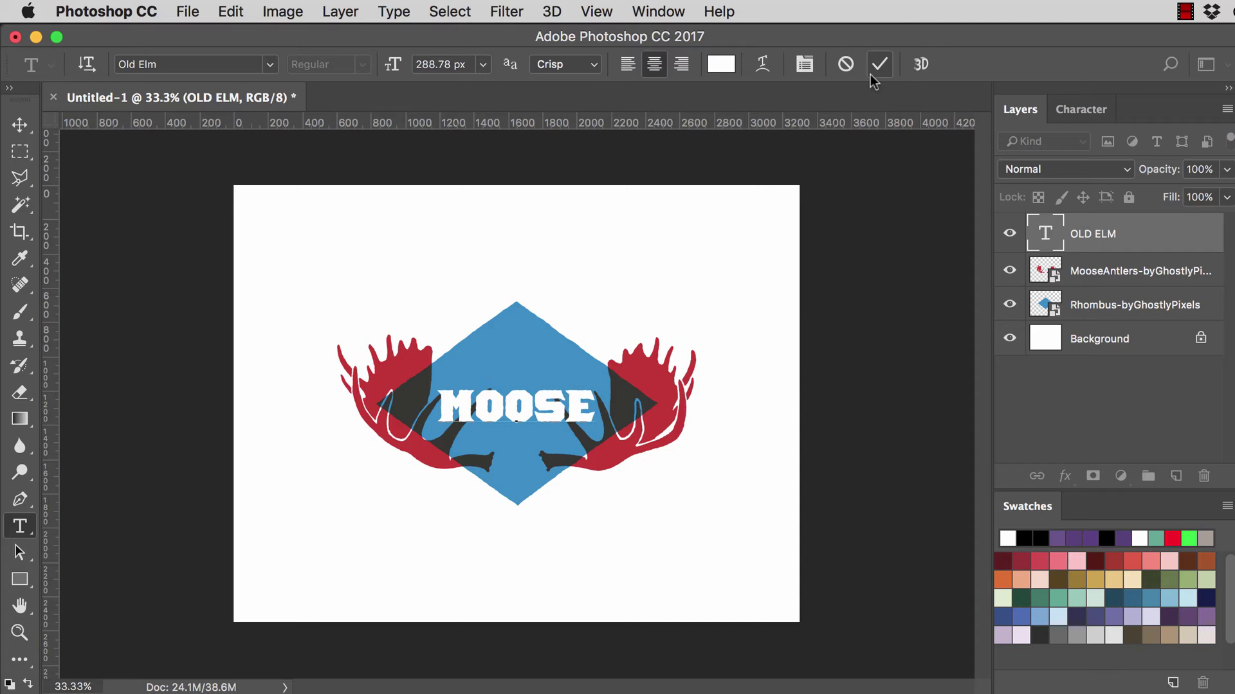
click(878, 67)
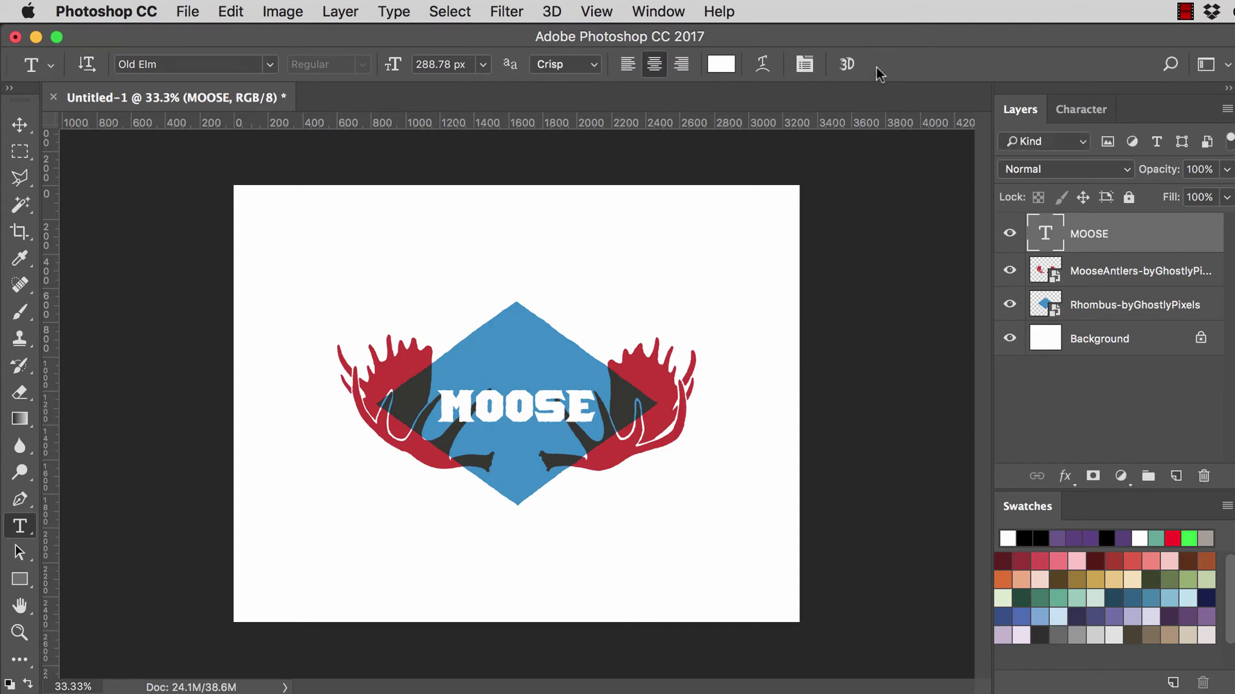
key(v)
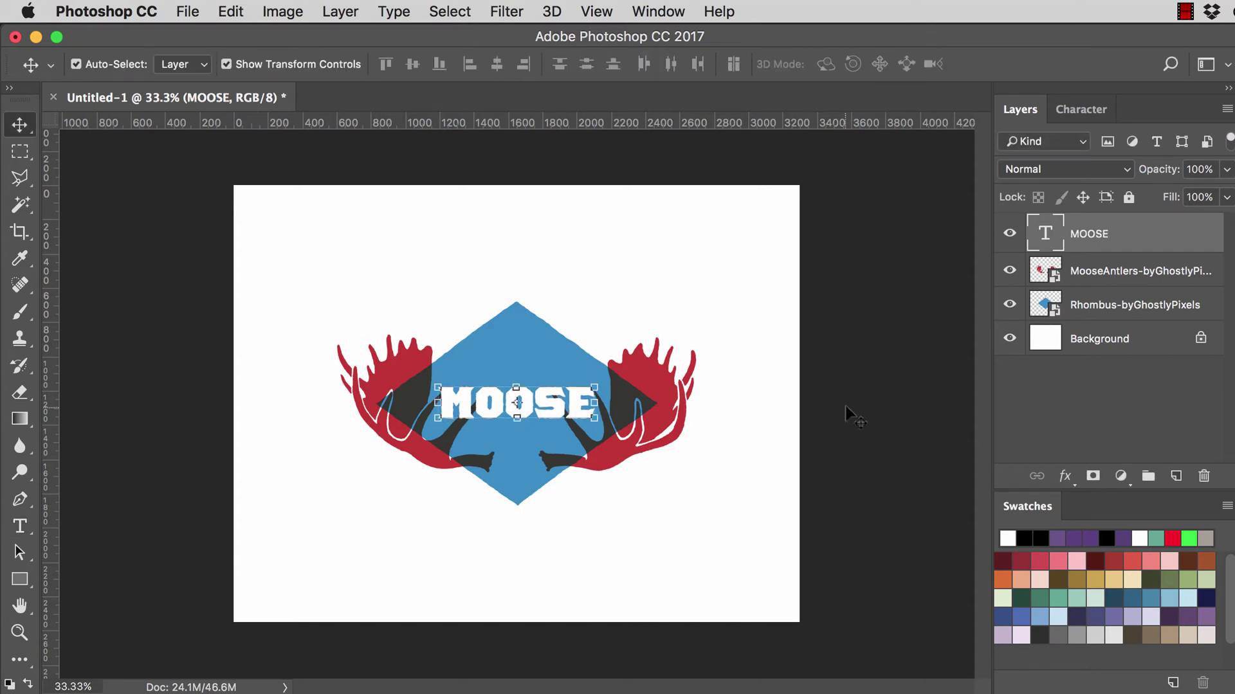
click(845, 407)
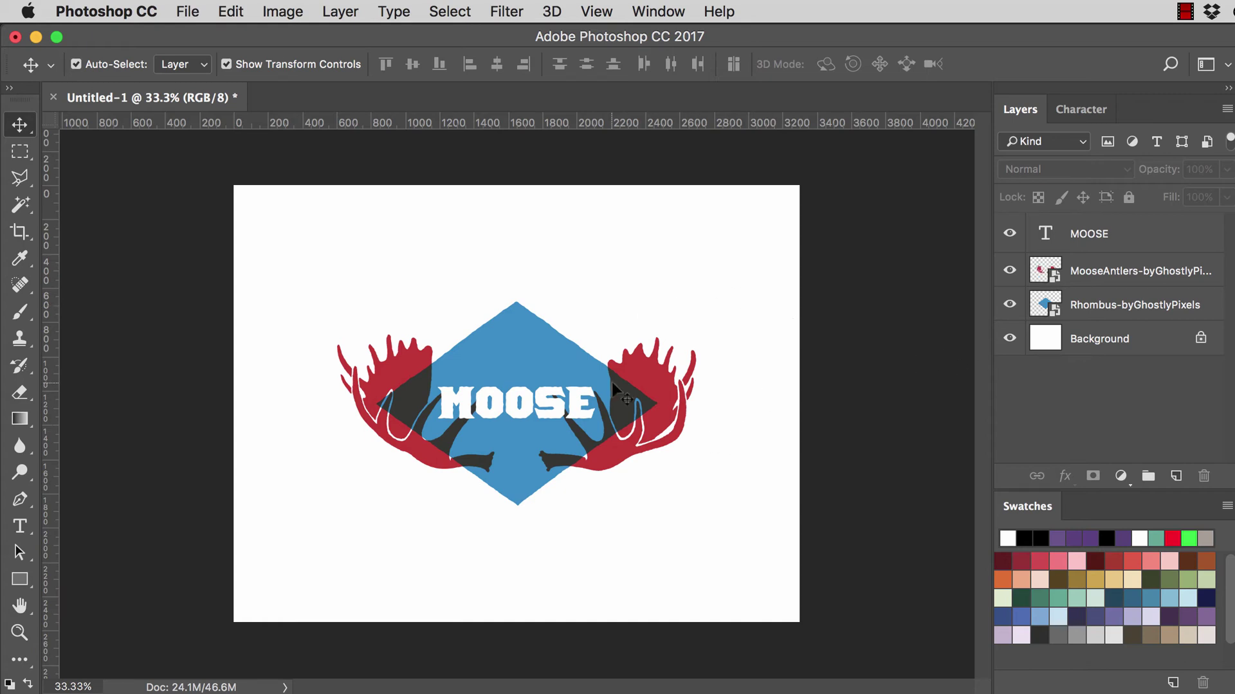
Open the antlers smart object in Illustrator and delete the left antler's paths.
click(1045, 275)
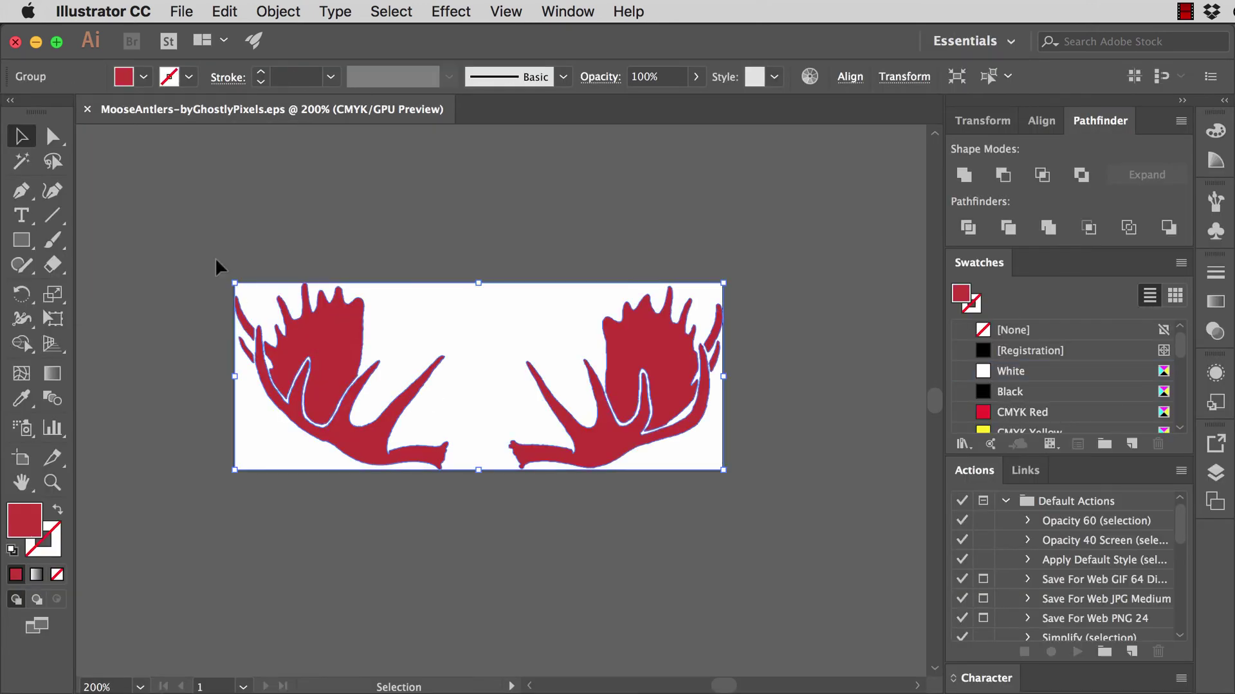
click(214, 258)
drag(189, 218, 467, 539)
click(51, 134)
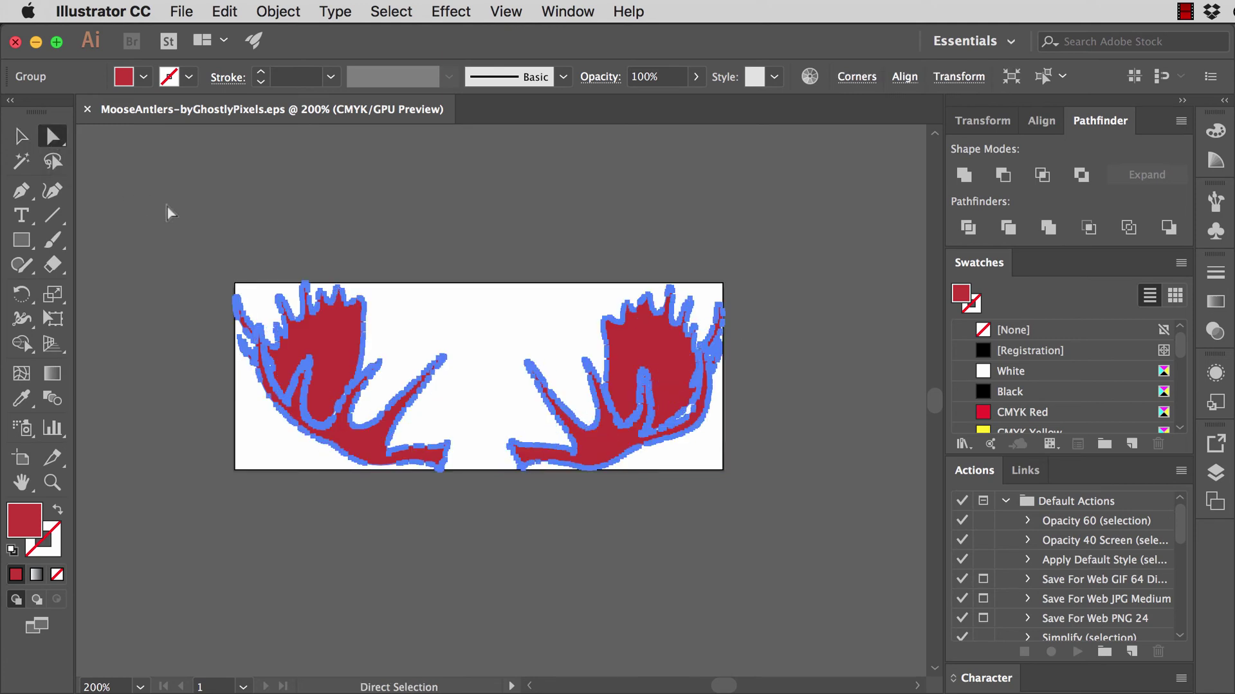
drag(164, 188, 477, 534)
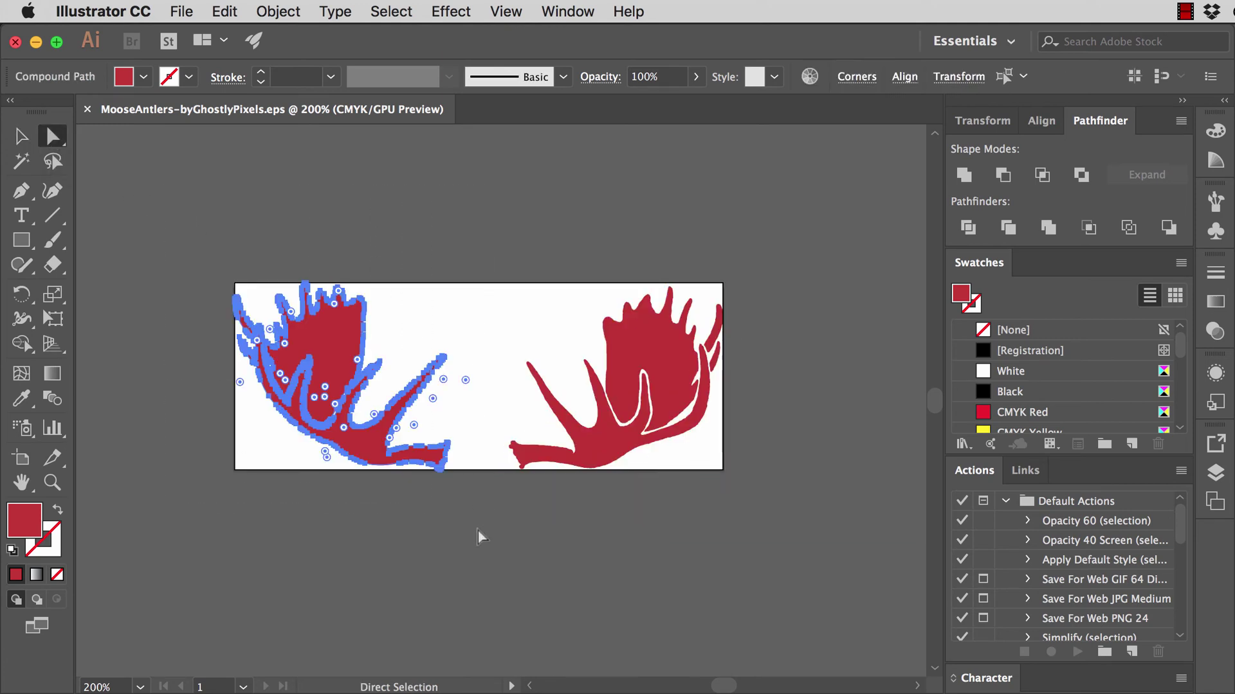
key(Delete)
Save the edited antlers file, confirming the legacy format, and return to Photoshop.
key(super)
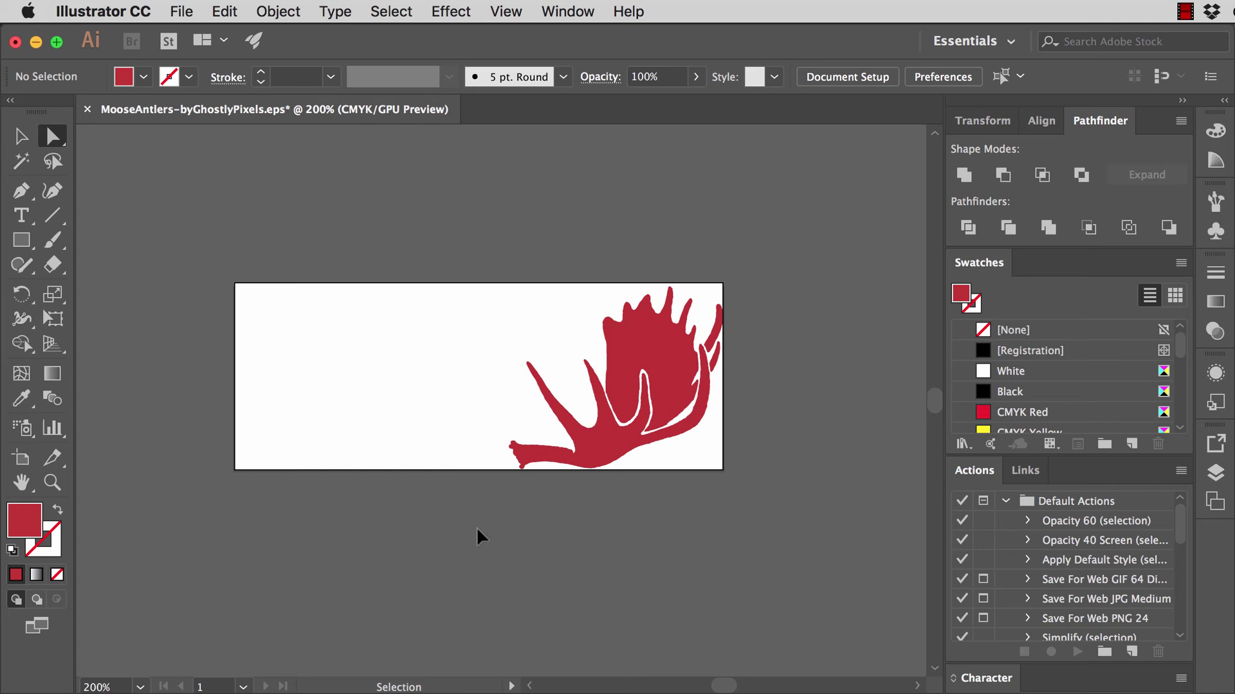
key(super+s)
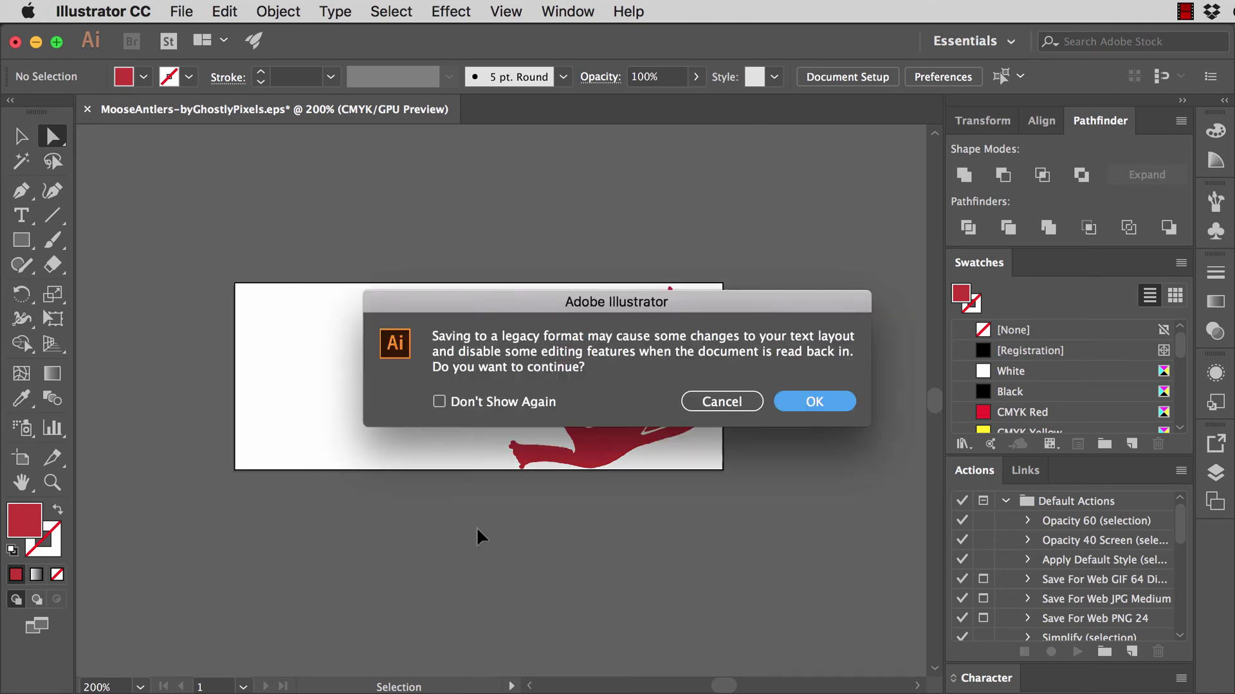
click(813, 401)
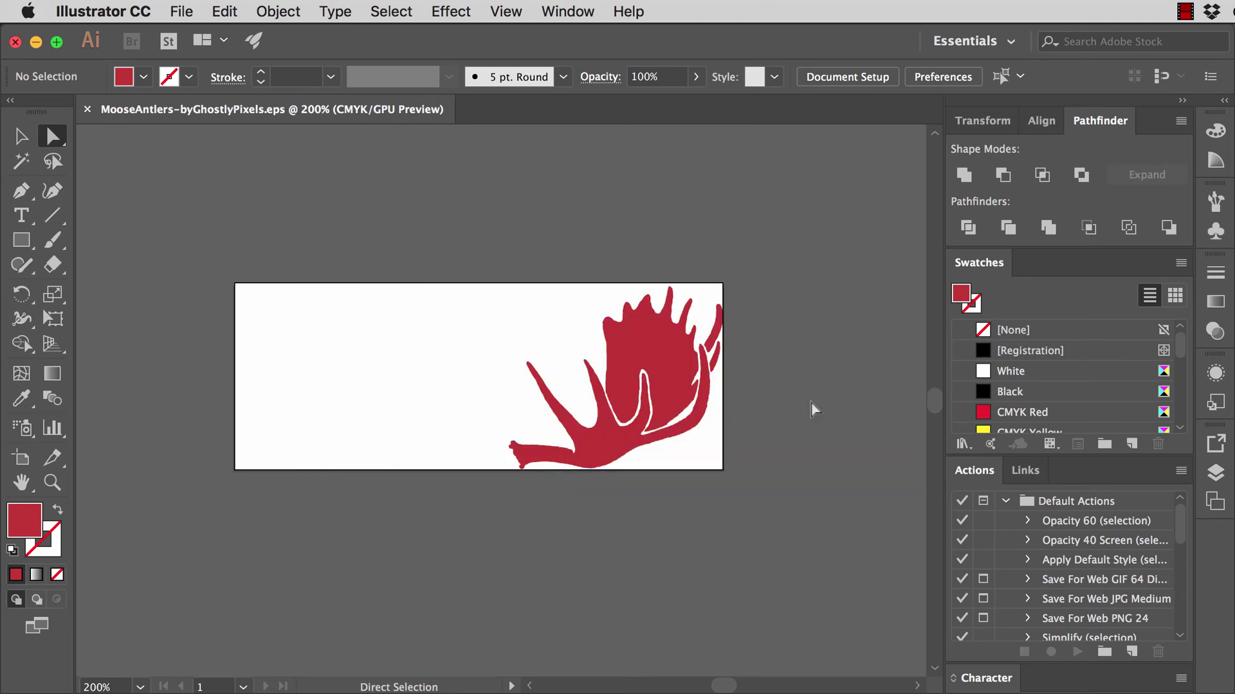
key(super)
key(super+Tab)
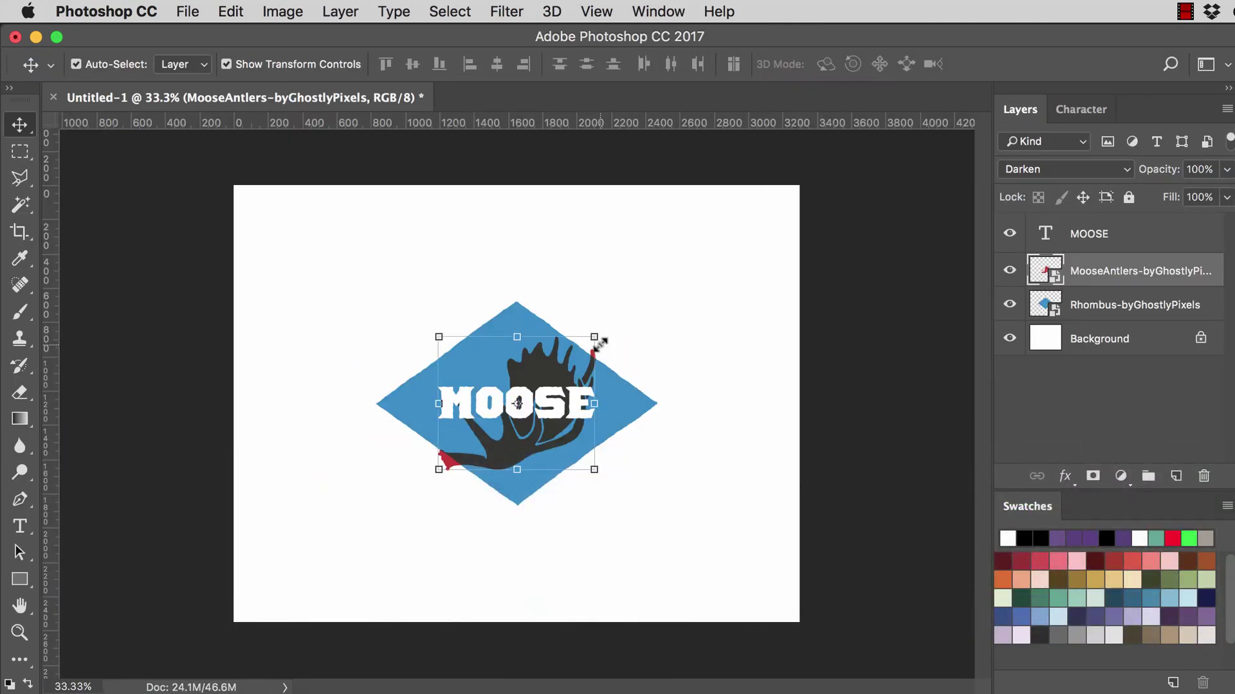
Scale the single antler up to about 369% so it spreads beyond the rhombus.
drag(597, 335, 575, 364)
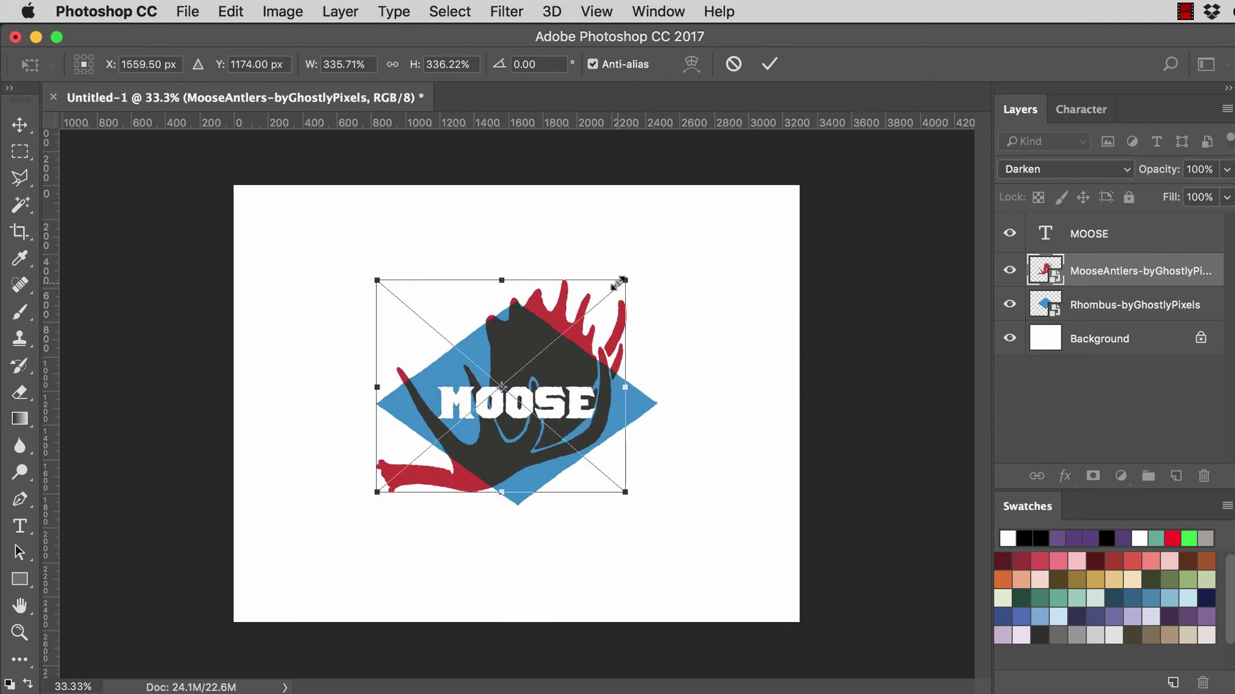
drag(619, 282, 651, 258)
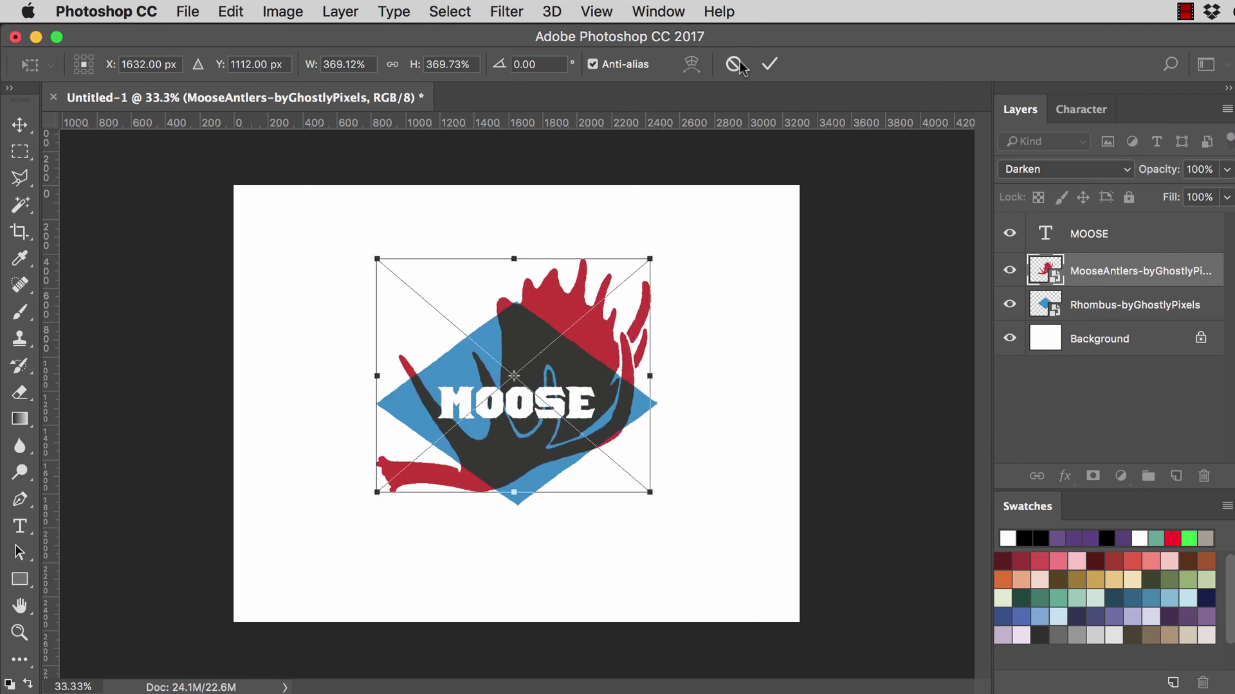
click(771, 65)
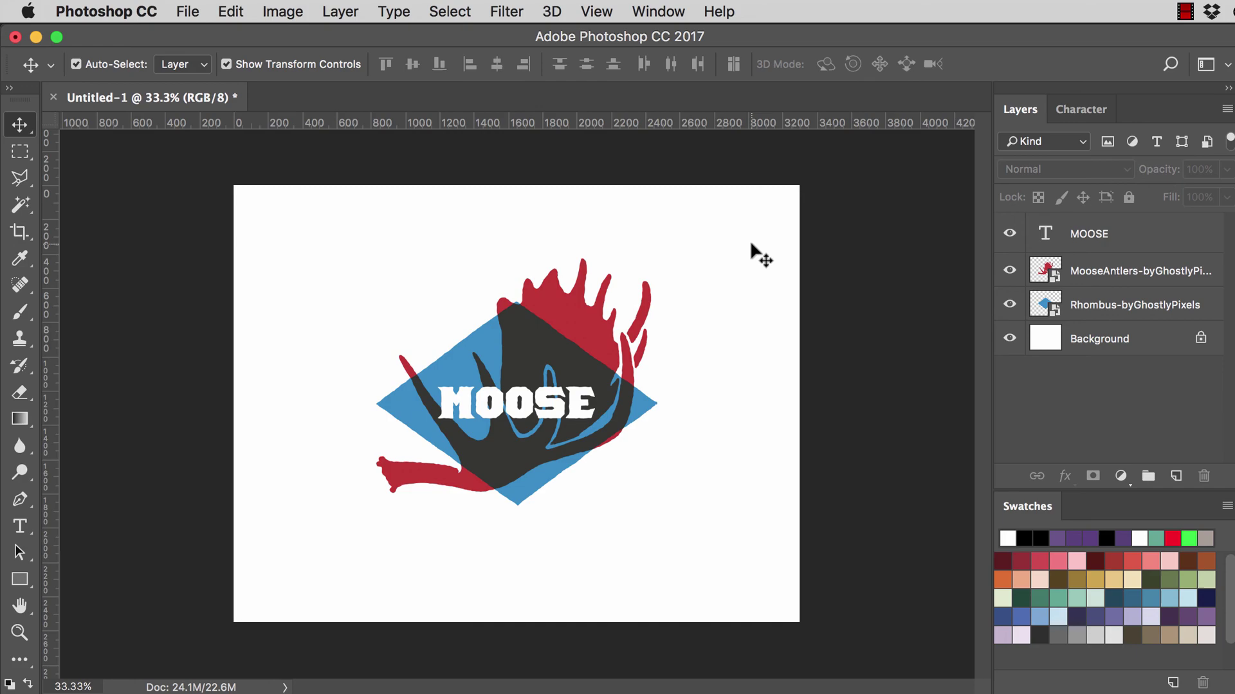